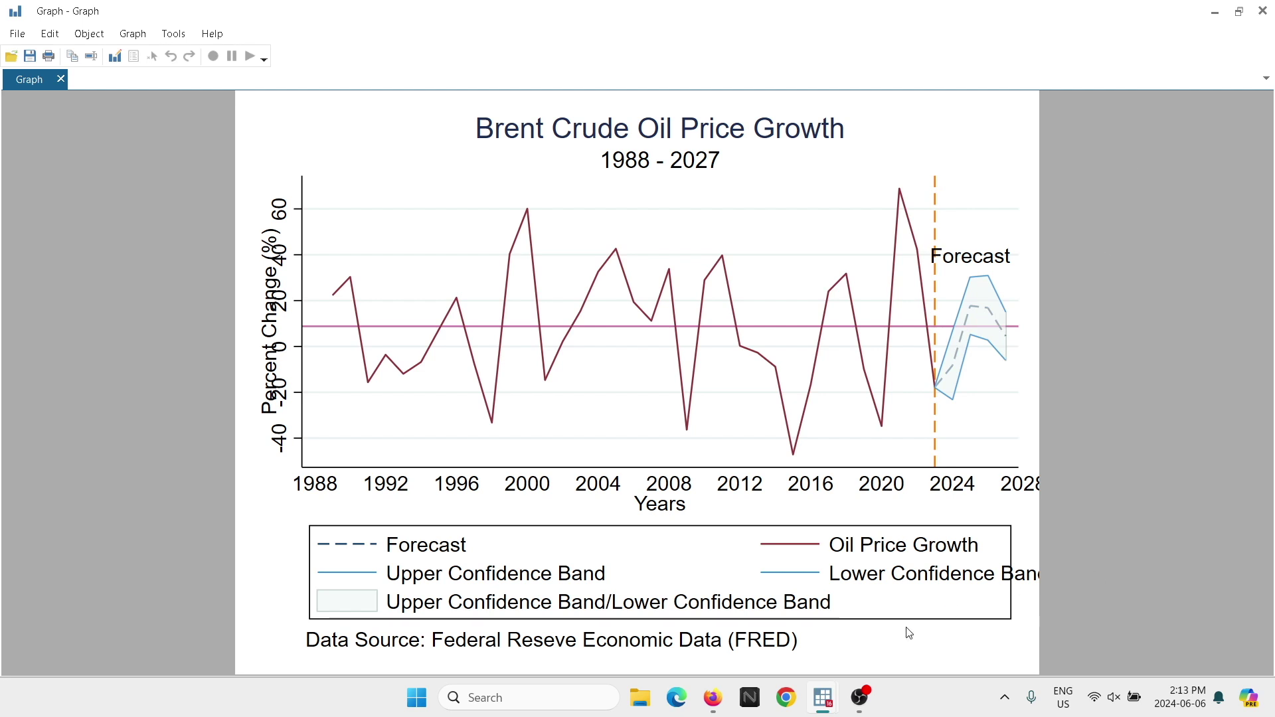
# Step: Rerun the line 47 growth graph command from the do-file, then close the Graph window
pyautogui.moveTo(827, 702)
pyautogui.click(848, 623)
pyautogui.moveTo(553, 318); pyautogui.dragTo(294, 265)
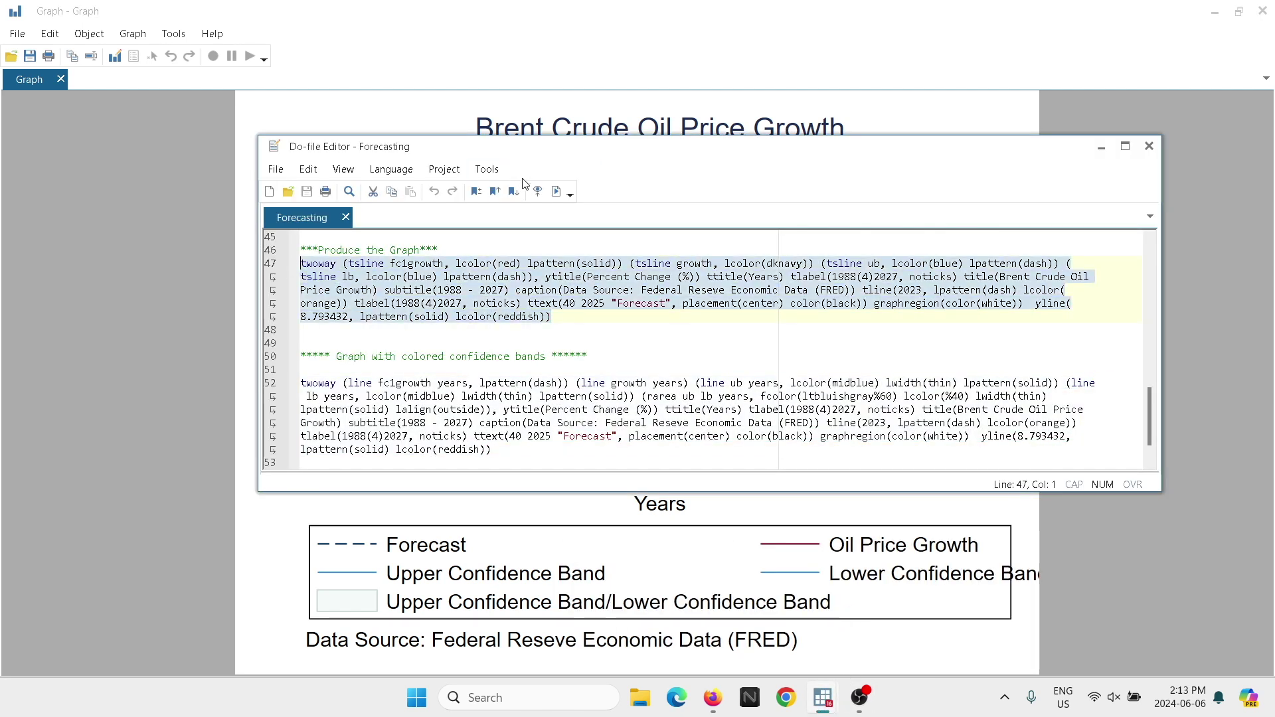
pyautogui.click(556, 192)
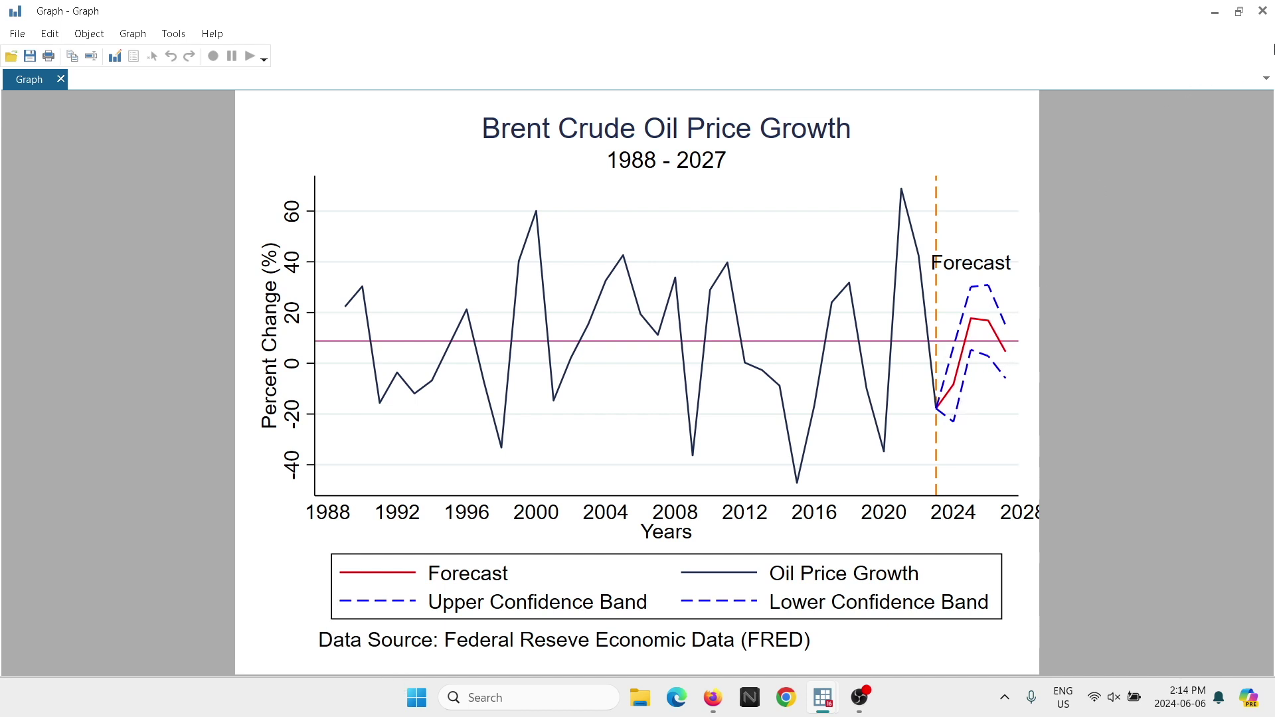
pyautogui.click(1269, 19)
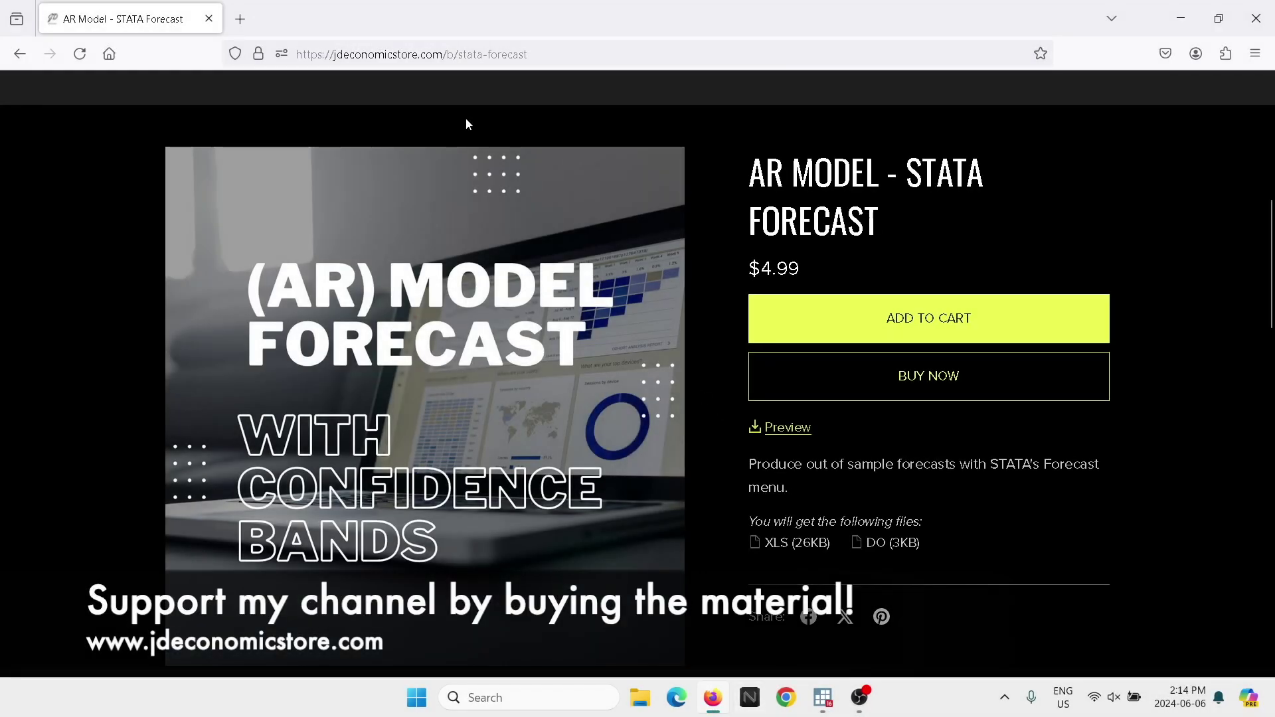
pyautogui.scroll(-4, 595, 395)
pyautogui.scroll(-9, 671, 421)
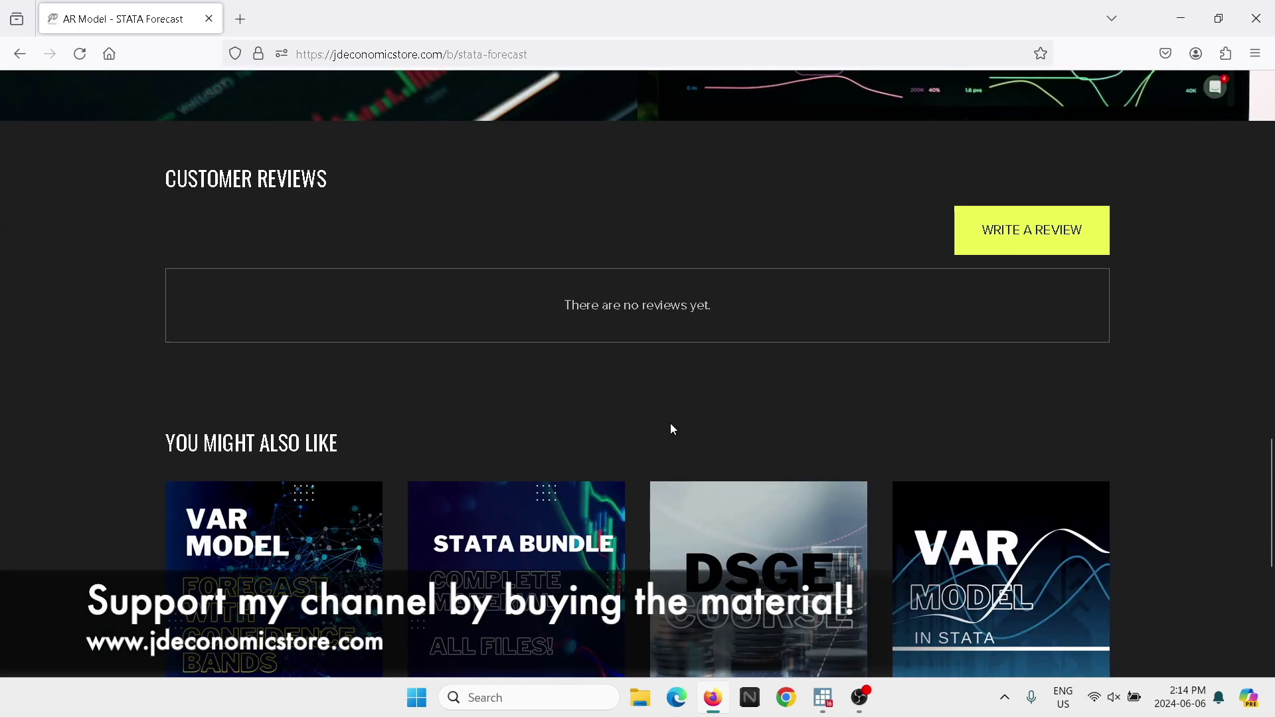
pyautogui.scroll(10, 678, 492)
pyautogui.scroll(3, 682, 508)
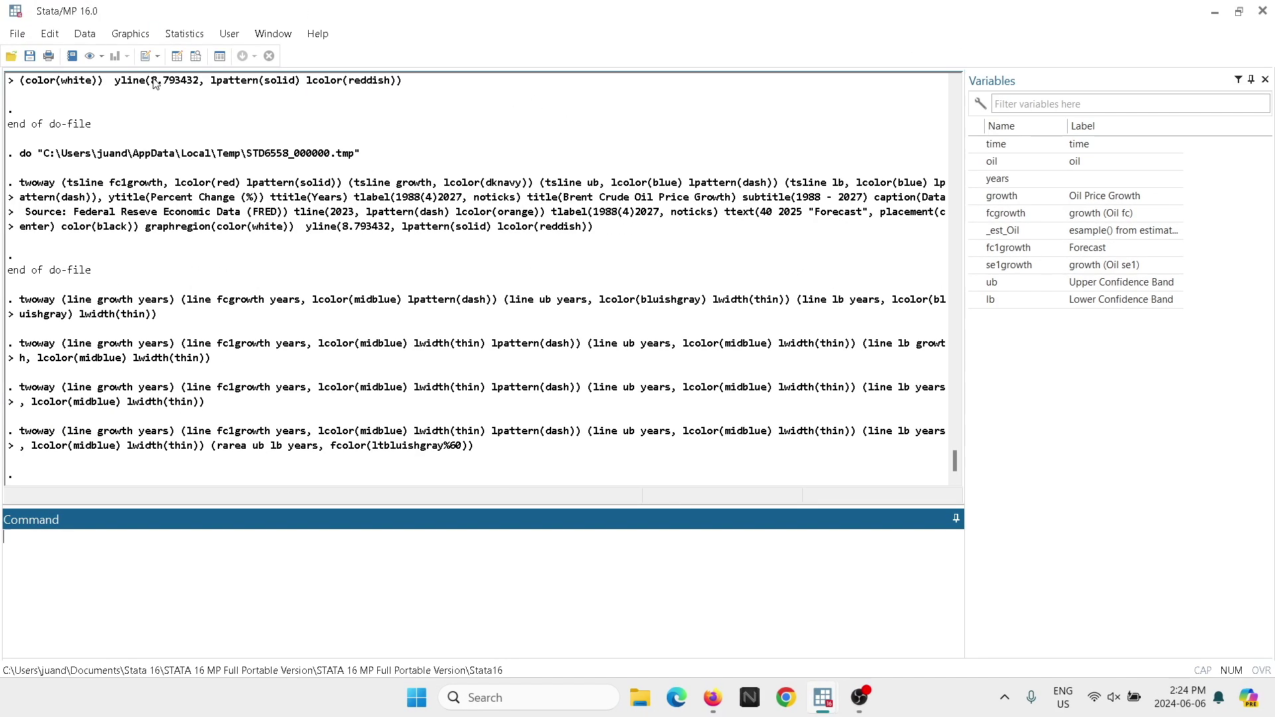
# Step: In a new Twoway graph, define Plot 1 as a line of growth against years
pyautogui.click(148, 41)
pyautogui.click(158, 59)
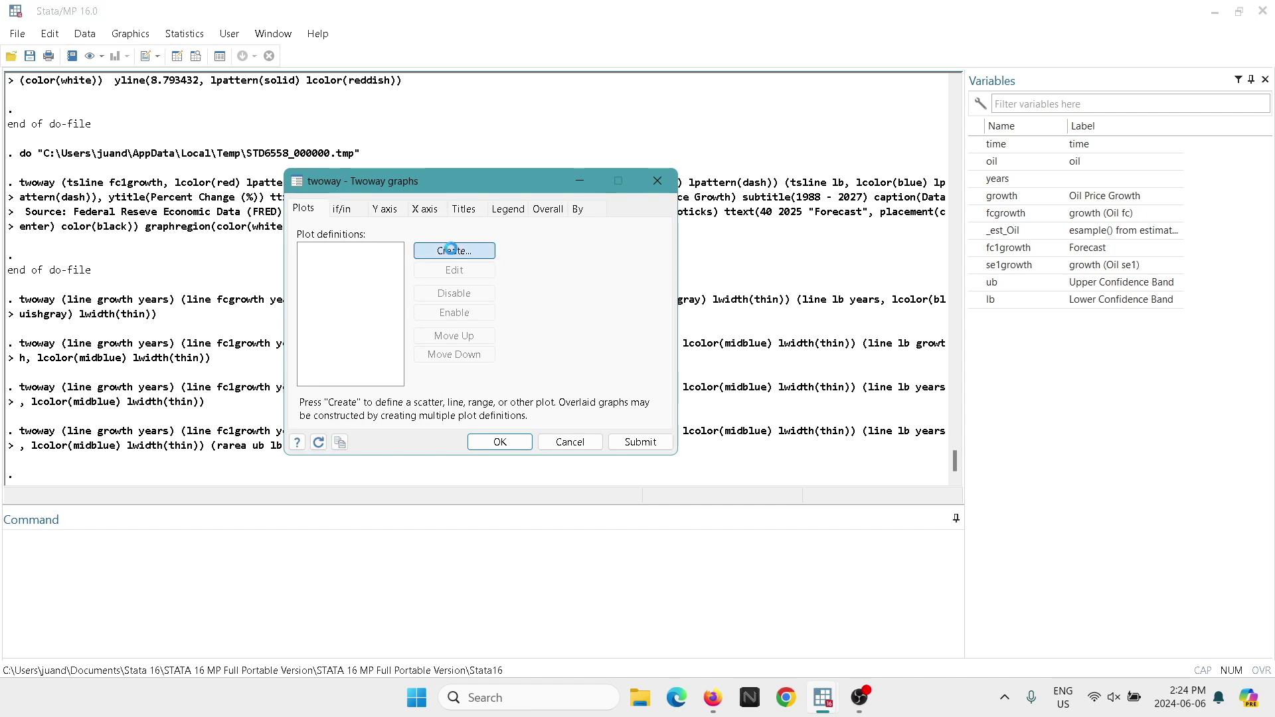
pyautogui.click(435, 250)
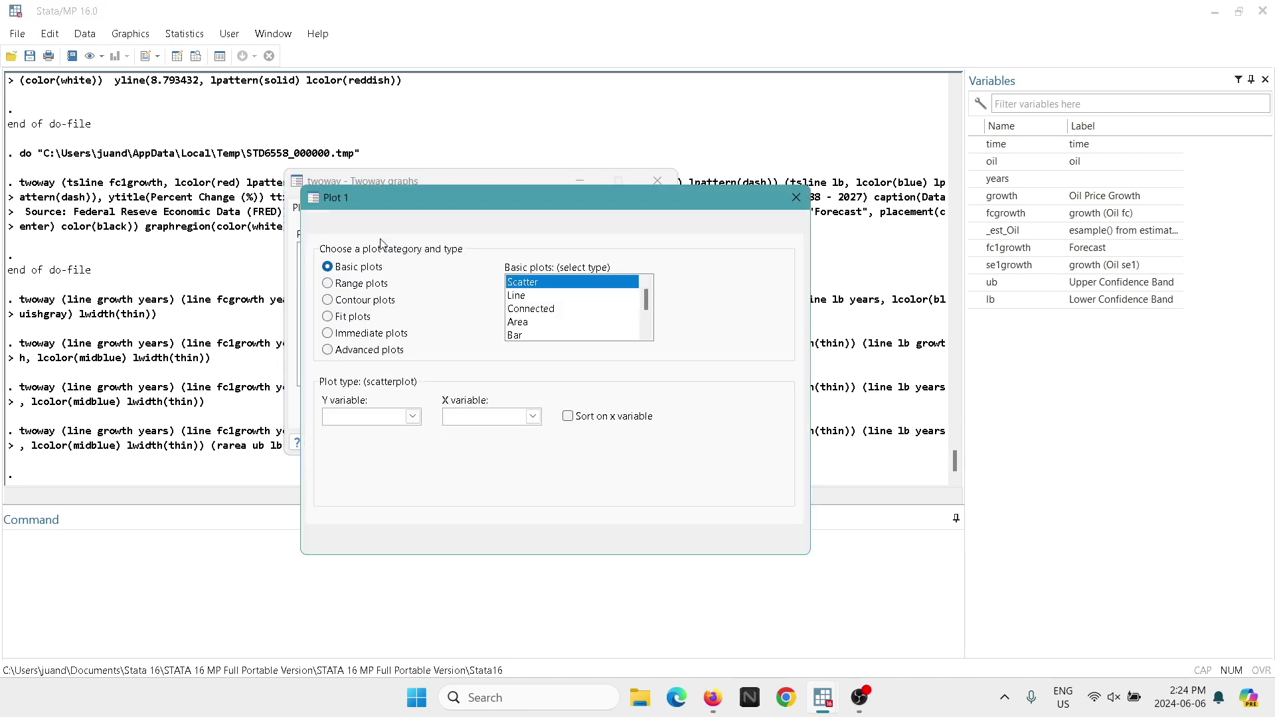
pyautogui.click(516, 297)
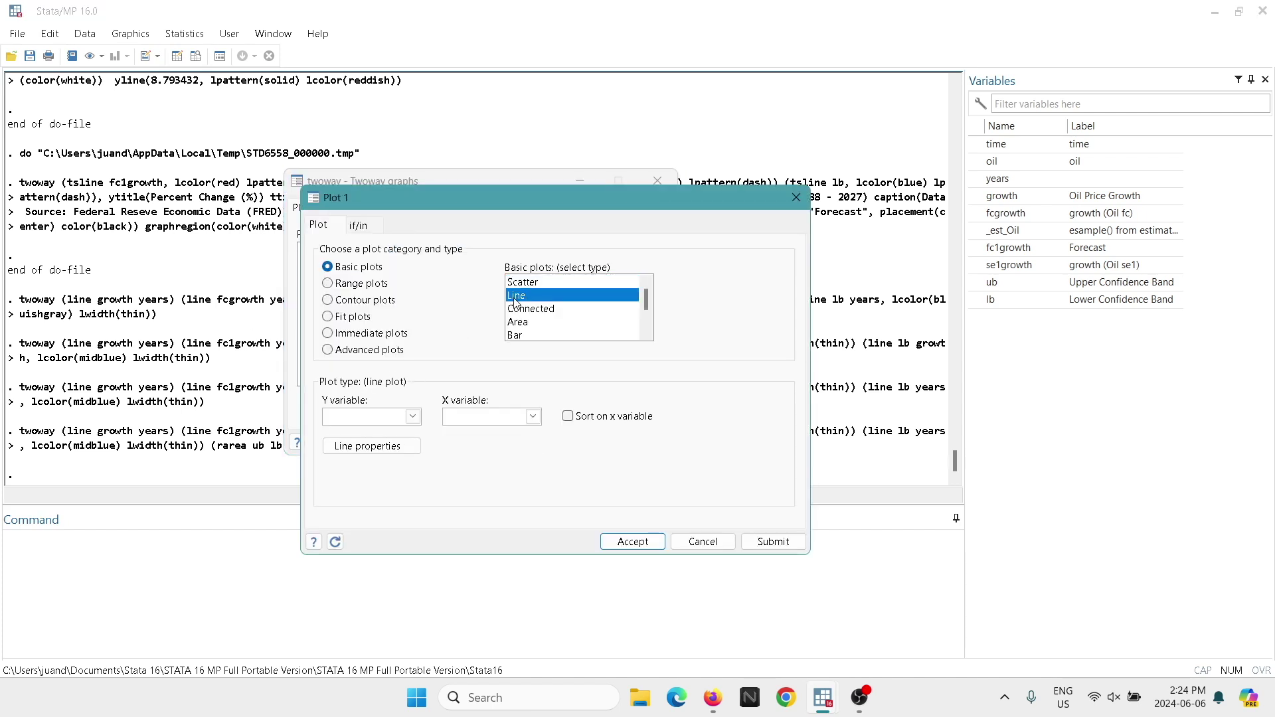
pyautogui.click(413, 415)
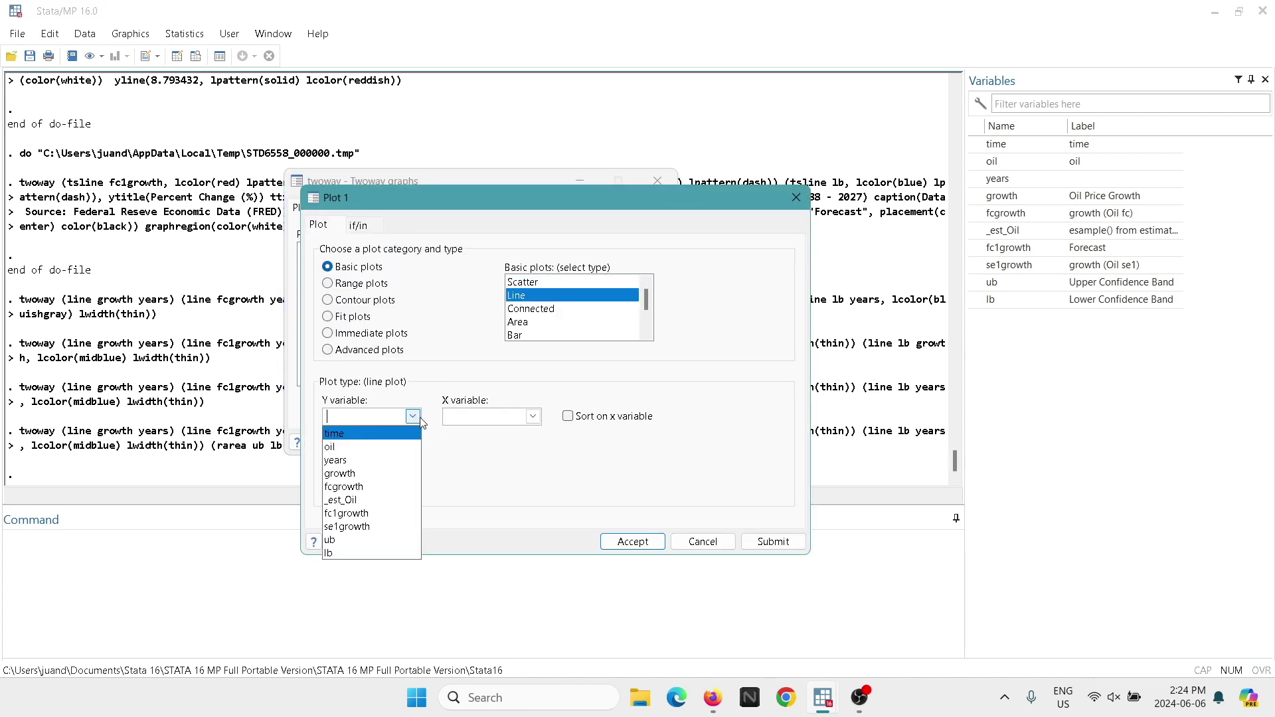
pyautogui.click(367, 474)
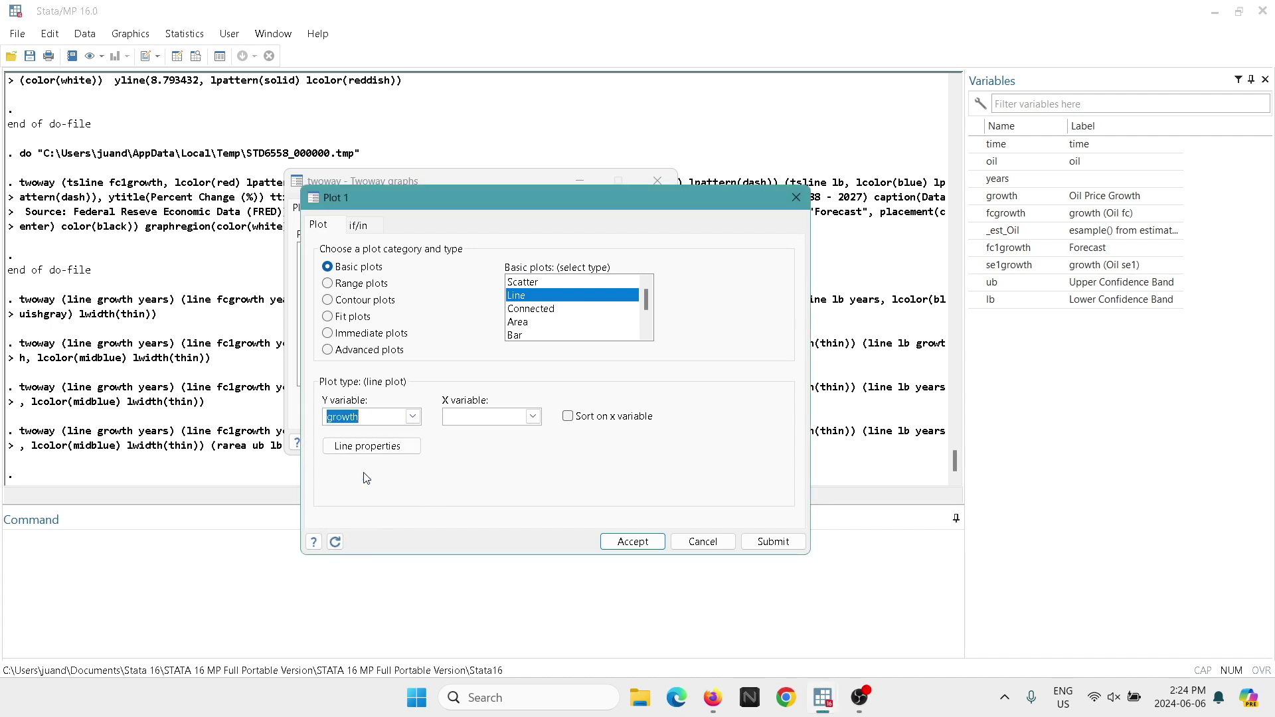
pyautogui.click(533, 417)
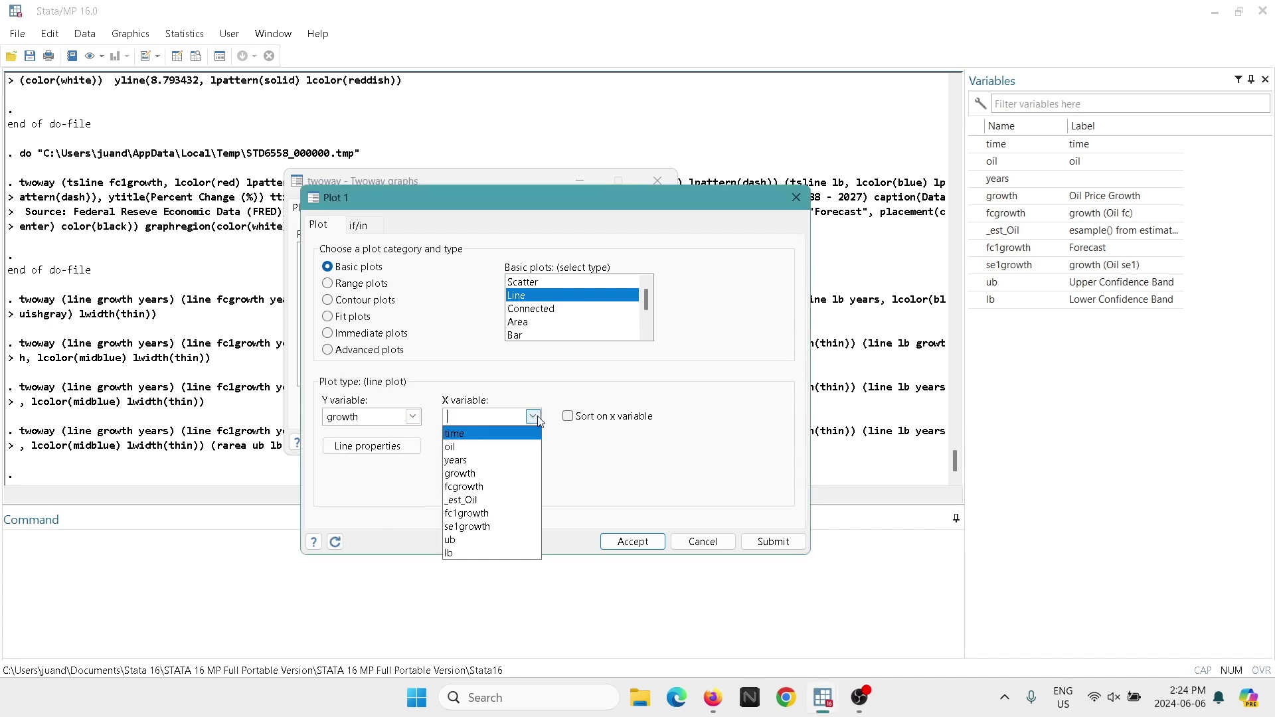
pyautogui.click(492, 460)
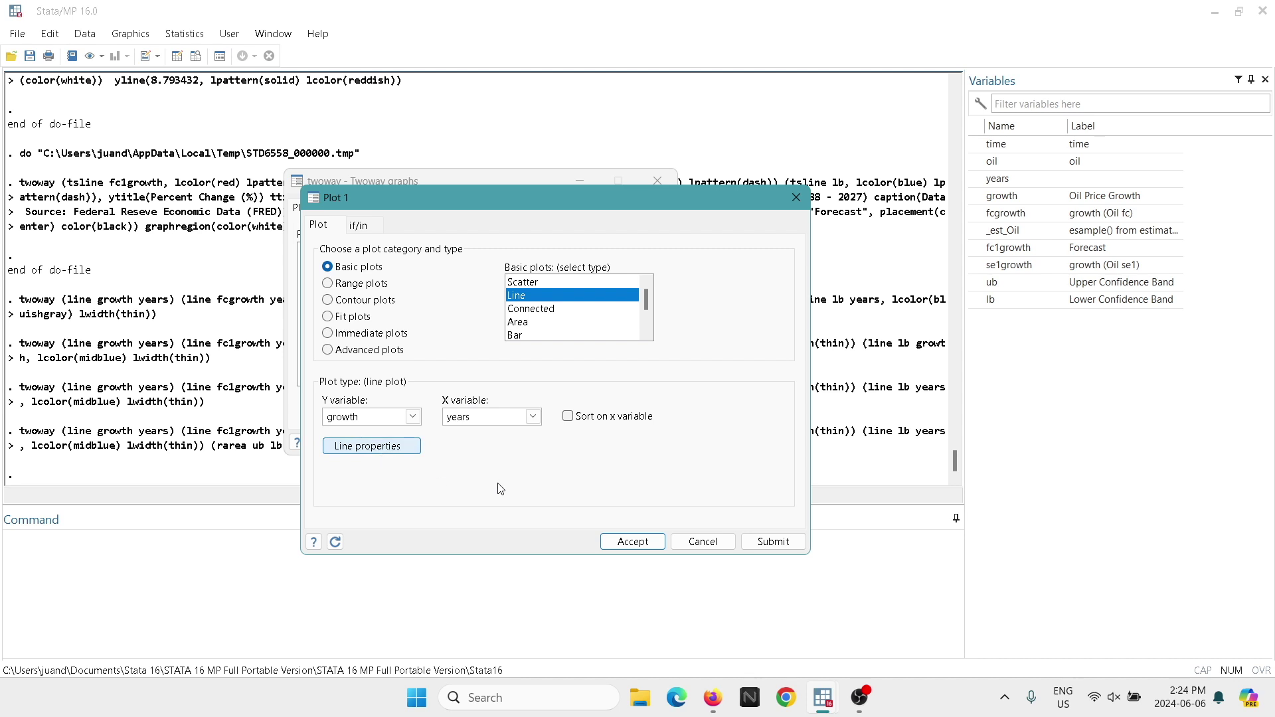
pyautogui.click(641, 543)
pyautogui.click(468, 250)
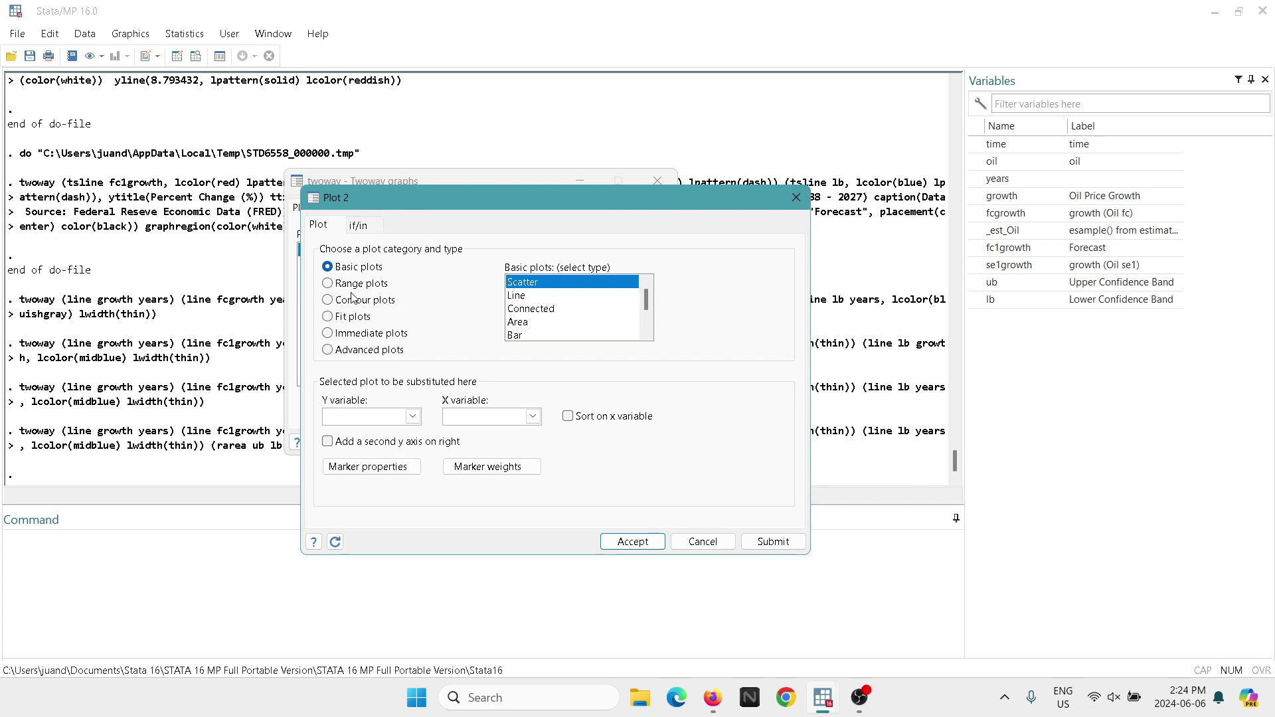
# Step: Make Plot 2 a line of fc1growth against years and bring up its Line properties
pyautogui.click(540, 296)
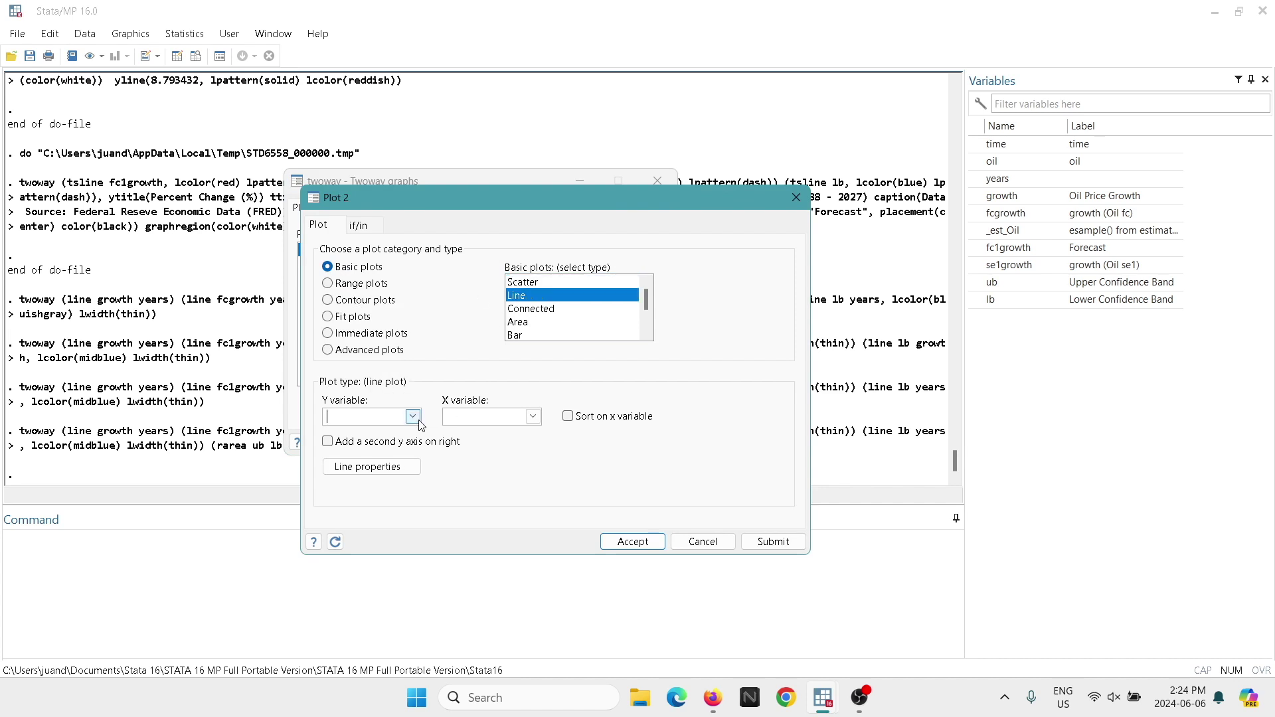
pyautogui.click(412, 417)
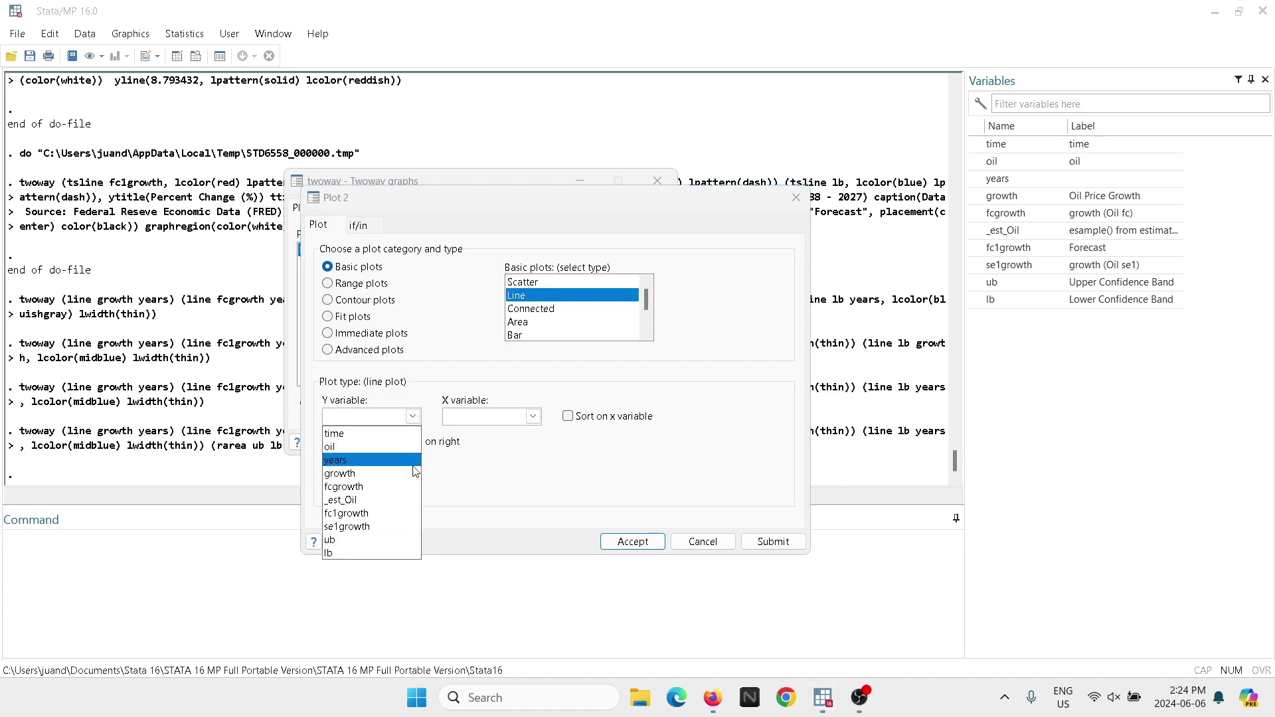
pyautogui.click(349, 517)
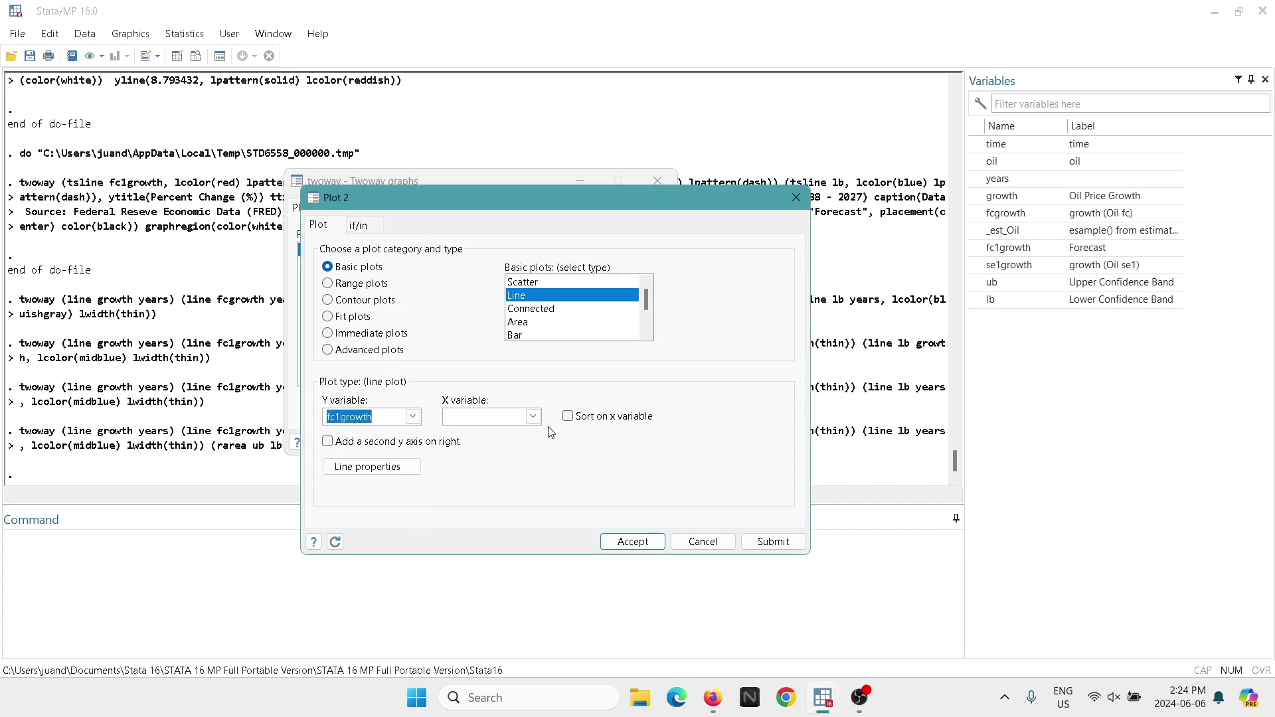
pyautogui.click(533, 417)
pyautogui.click(534, 416)
pyautogui.click(534, 416)
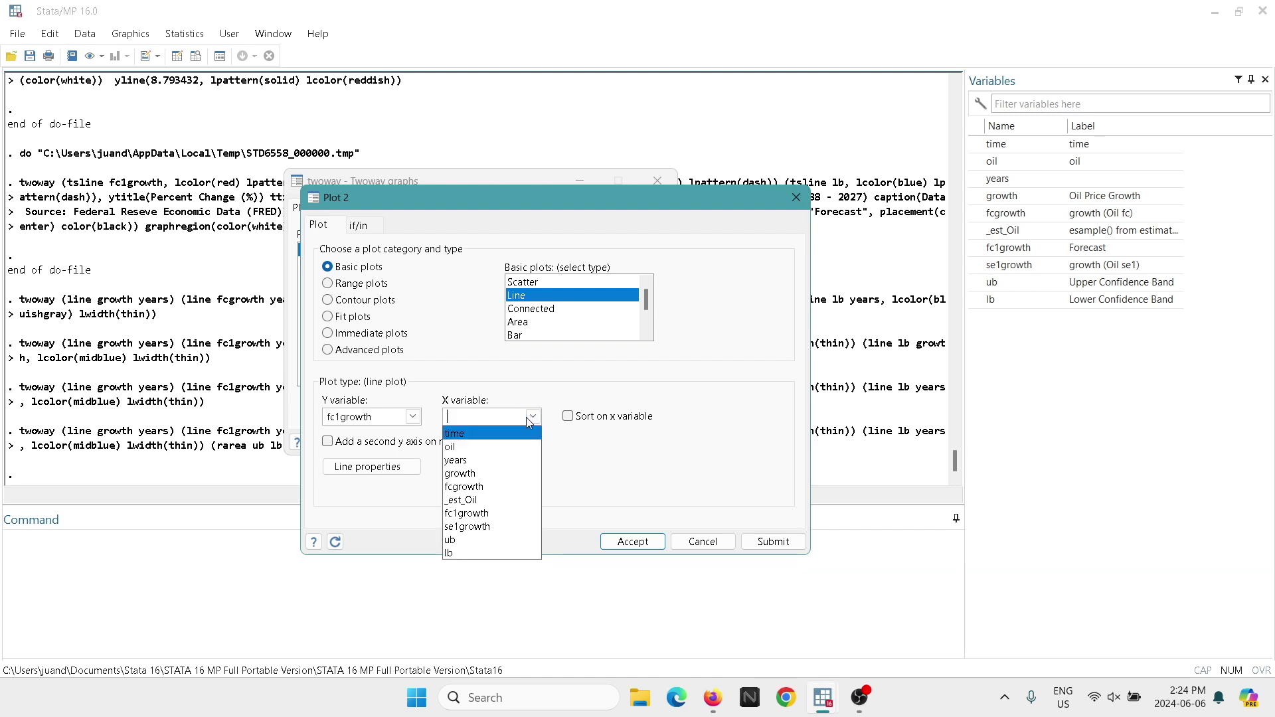
pyautogui.click(475, 467)
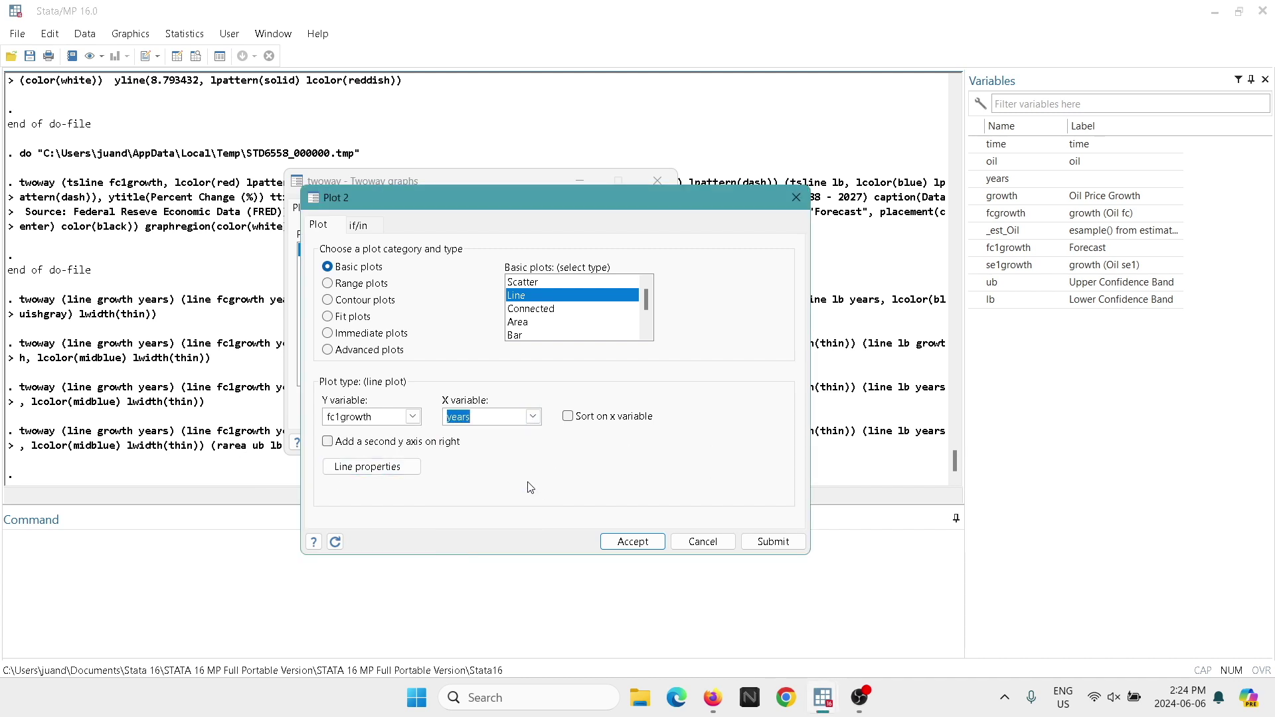
pyautogui.click(406, 473)
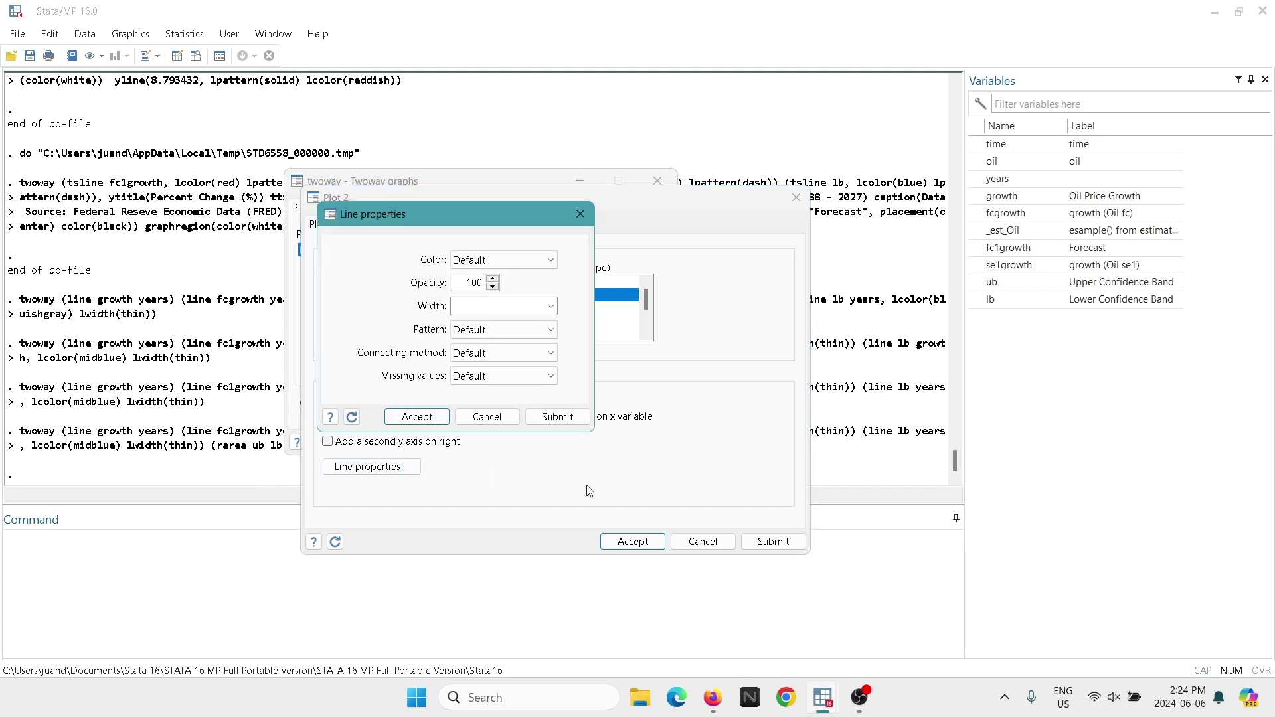
# Step: Style the fc1growth line with Dash pattern and Medium blue colour, and accept Plot 2
pyautogui.click(553, 330)
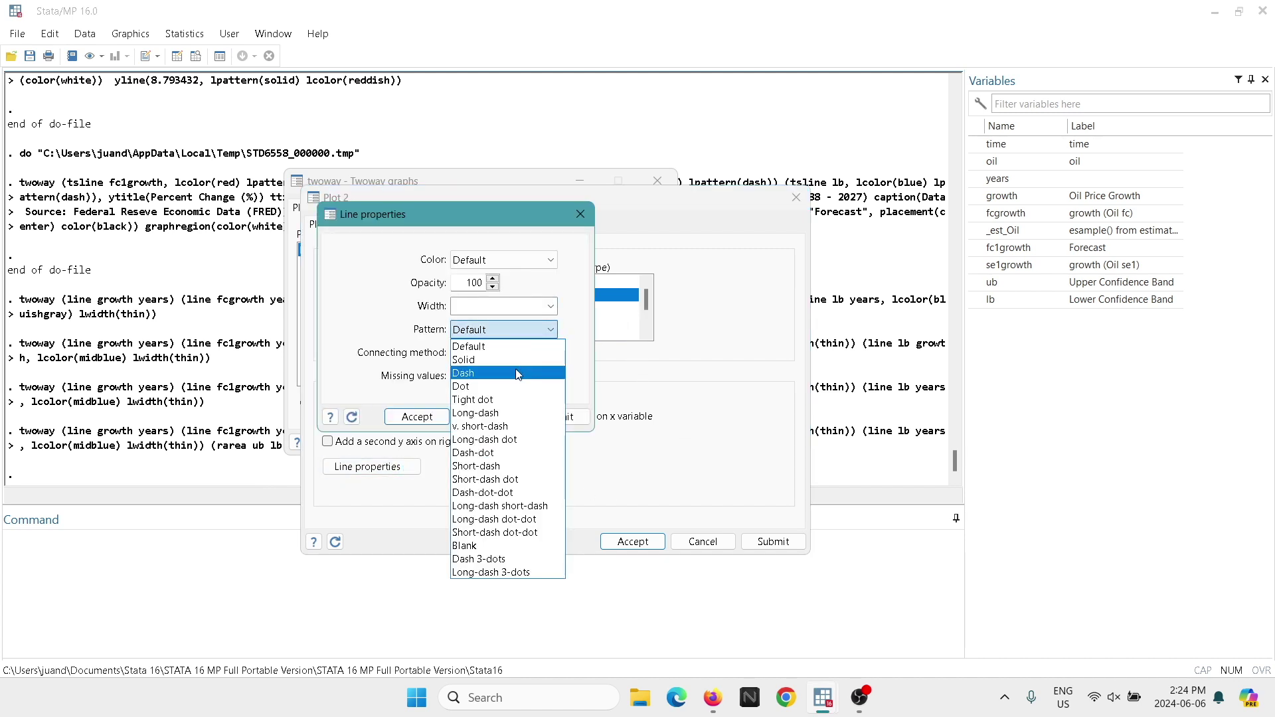
pyautogui.click(519, 373)
pyautogui.click(551, 307)
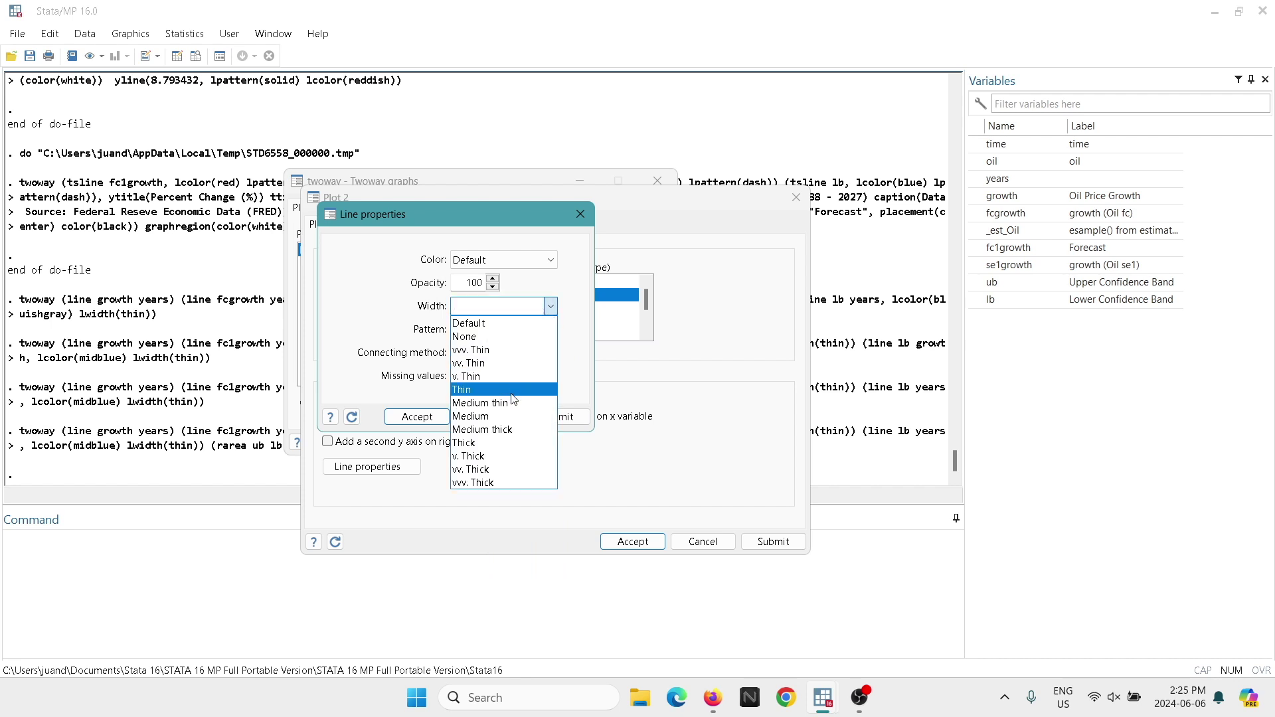
pyautogui.click(562, 286)
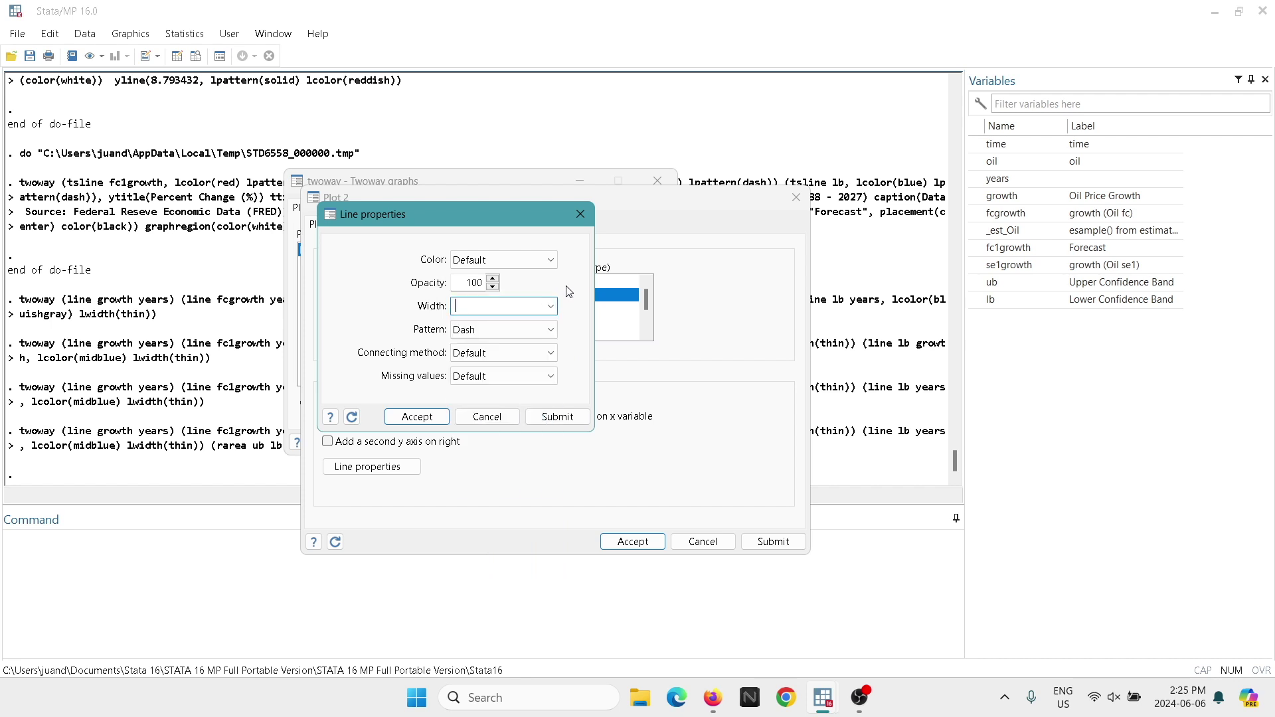
pyautogui.click(556, 264)
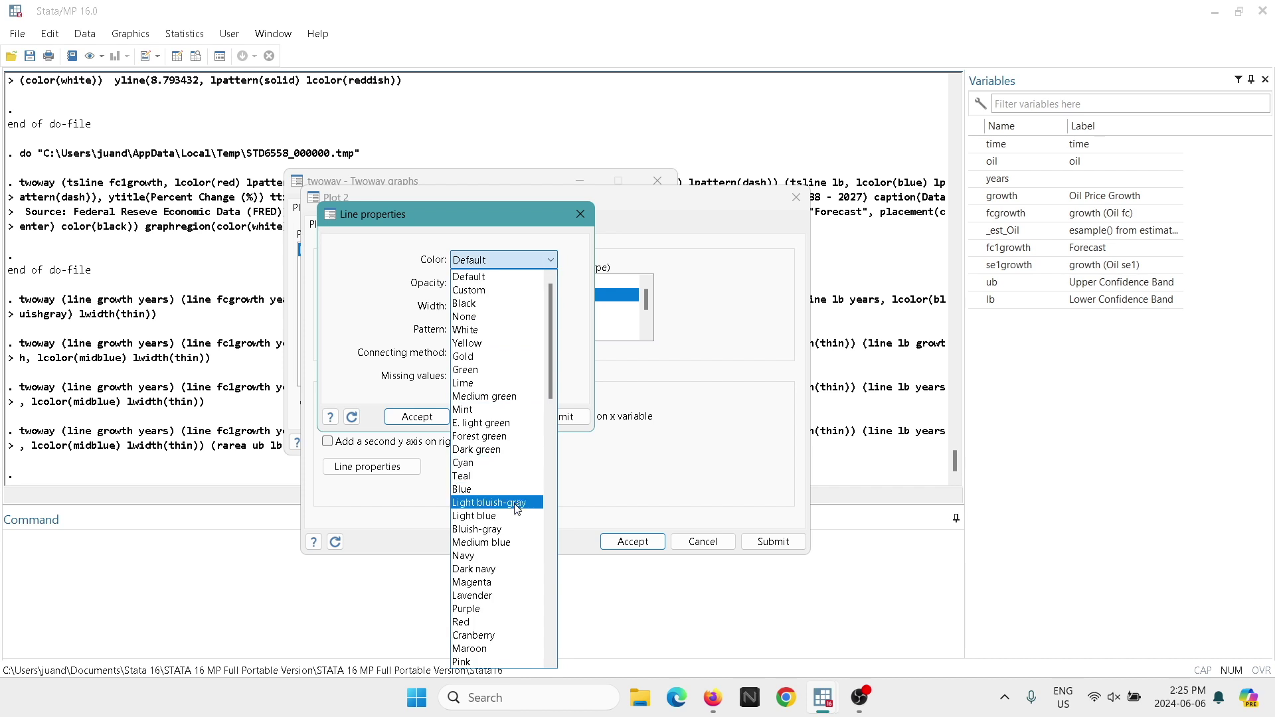
pyautogui.click(496, 544)
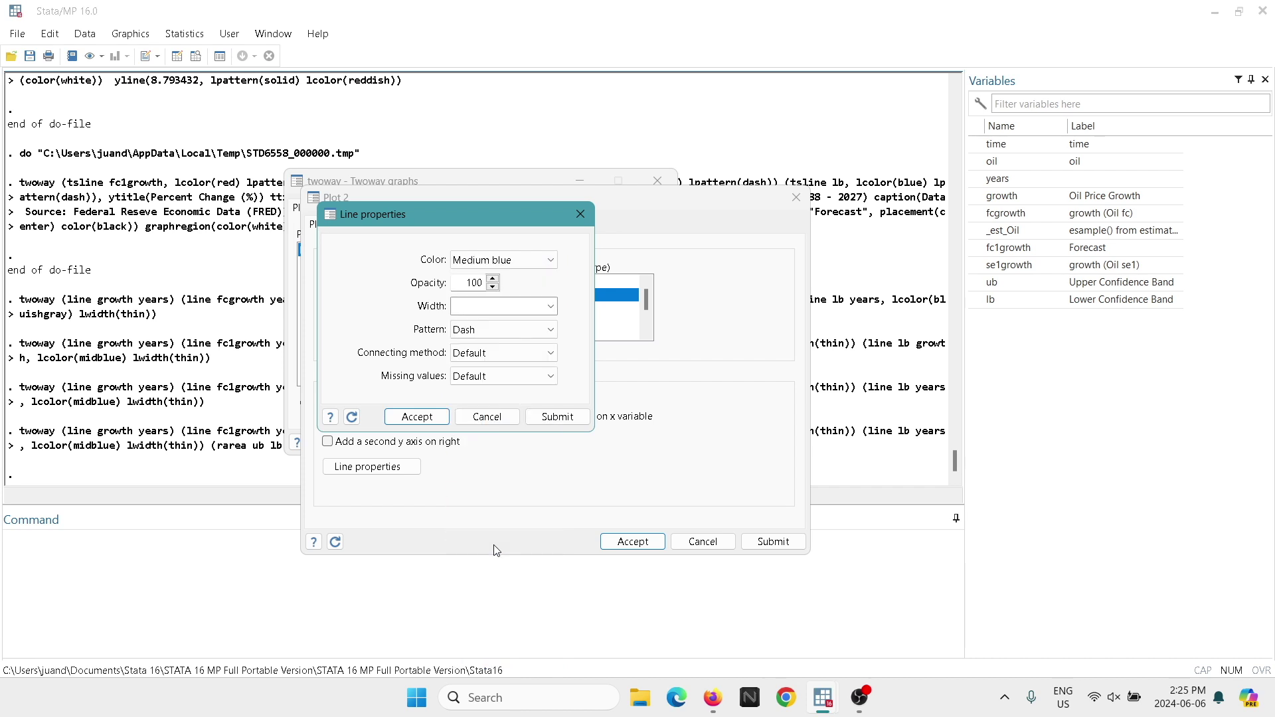
pyautogui.click(417, 417)
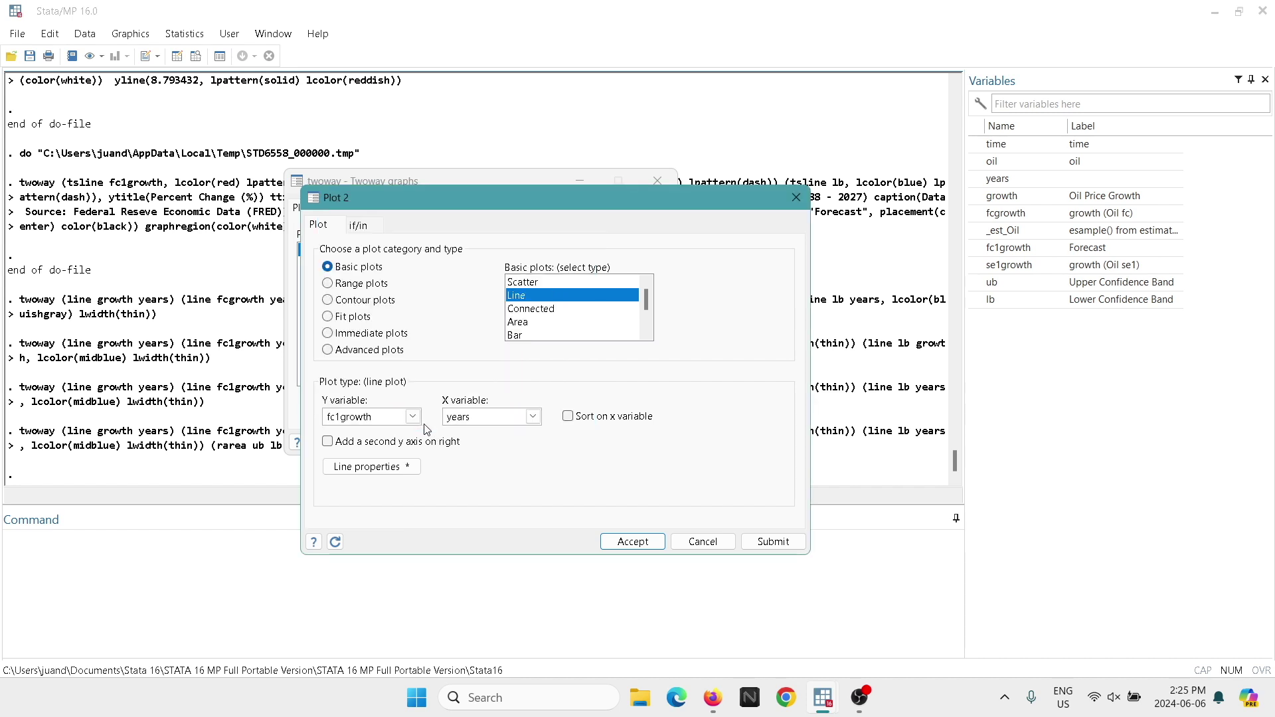
pyautogui.click(631, 542)
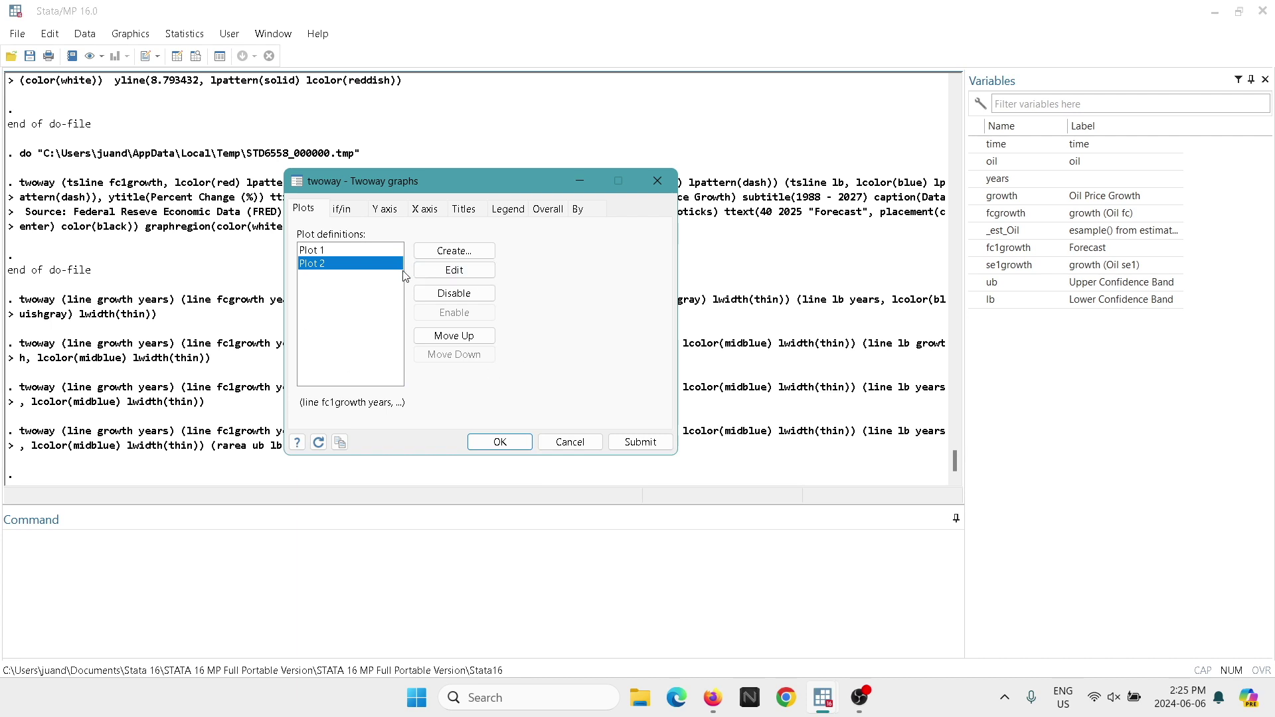
# Step: Create Plot 3 as a Range area with Y1 ub, Y2 lb and X years
pyautogui.click(444, 247)
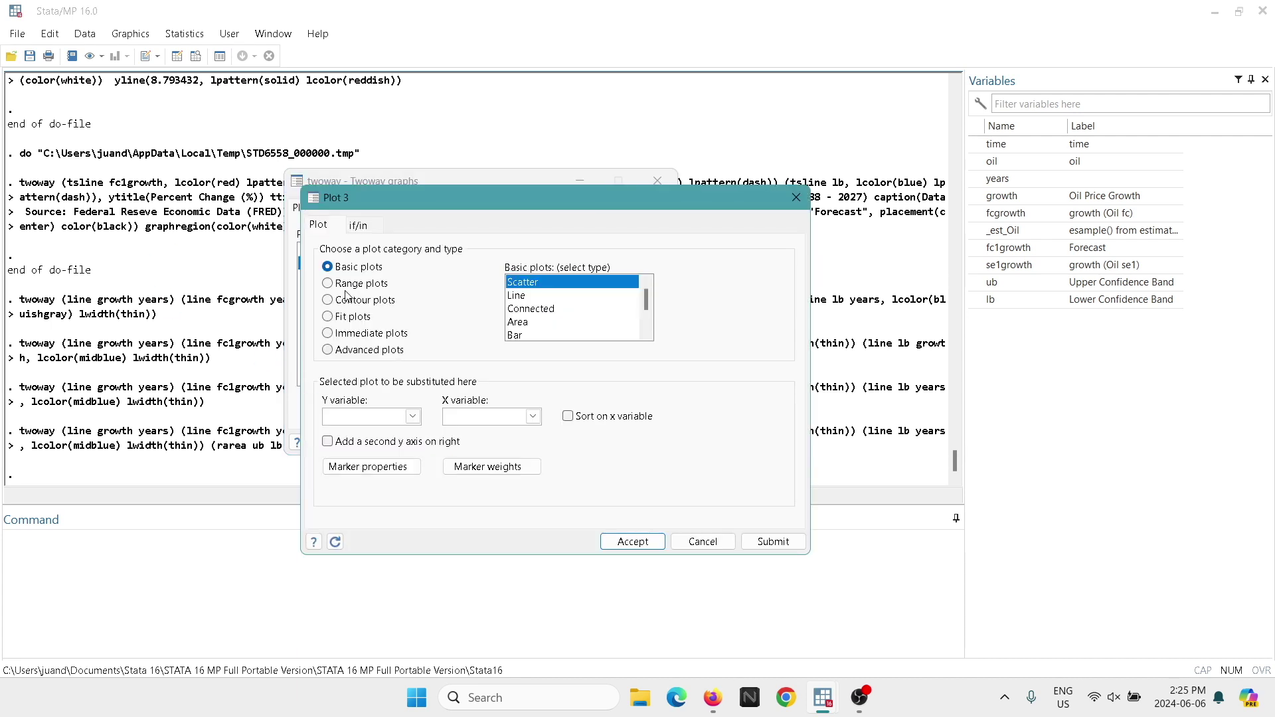
pyautogui.click(338, 288)
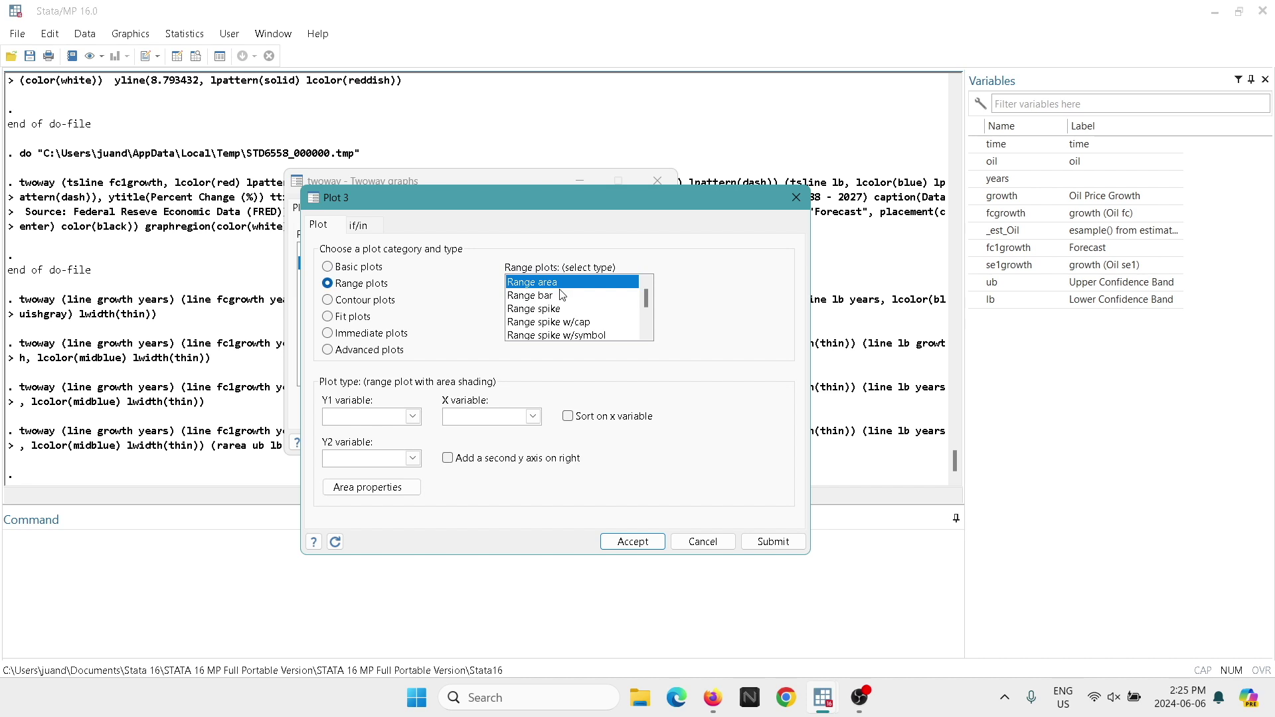
pyautogui.click(412, 417)
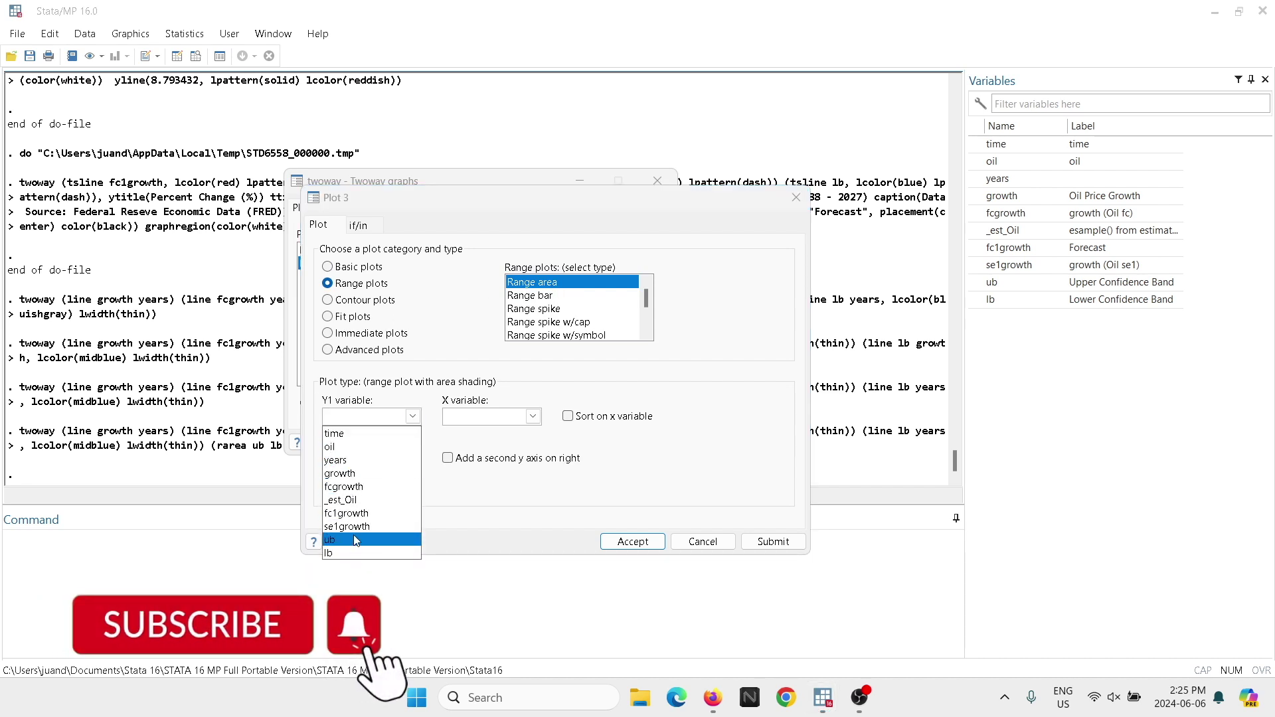
pyautogui.click(357, 539)
pyautogui.click(409, 459)
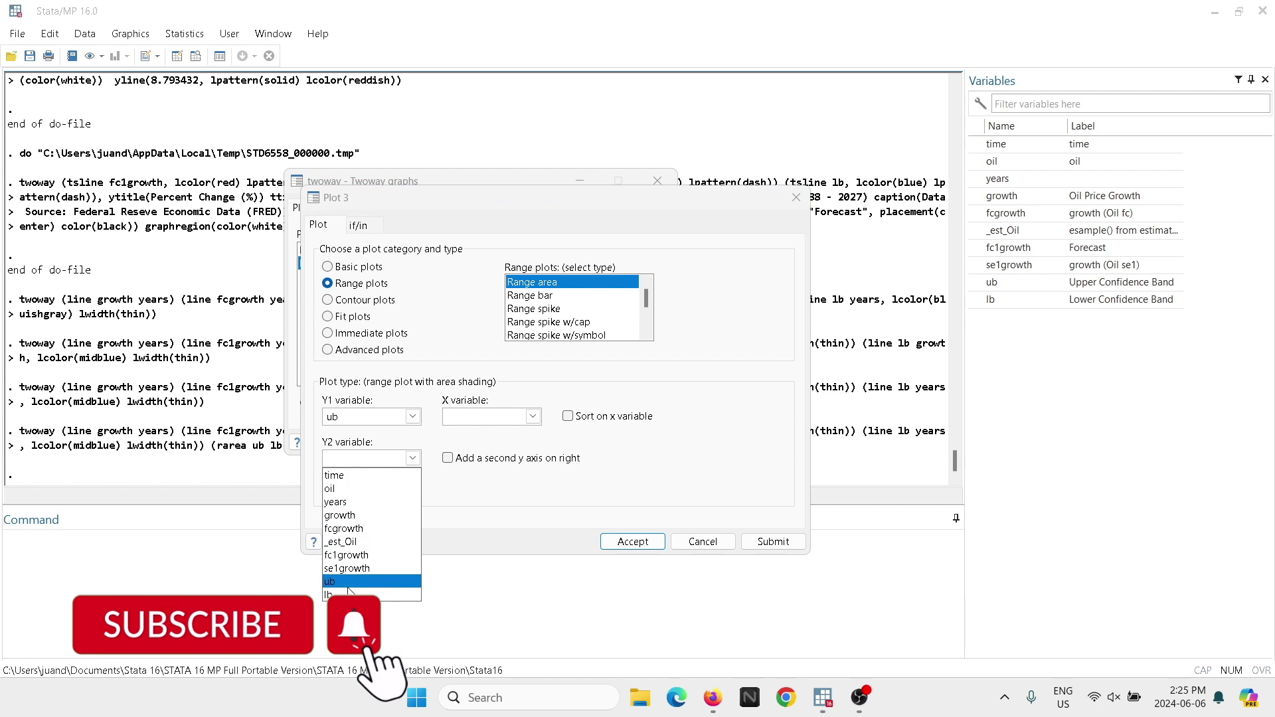
pyautogui.click(350, 595)
pyautogui.click(532, 416)
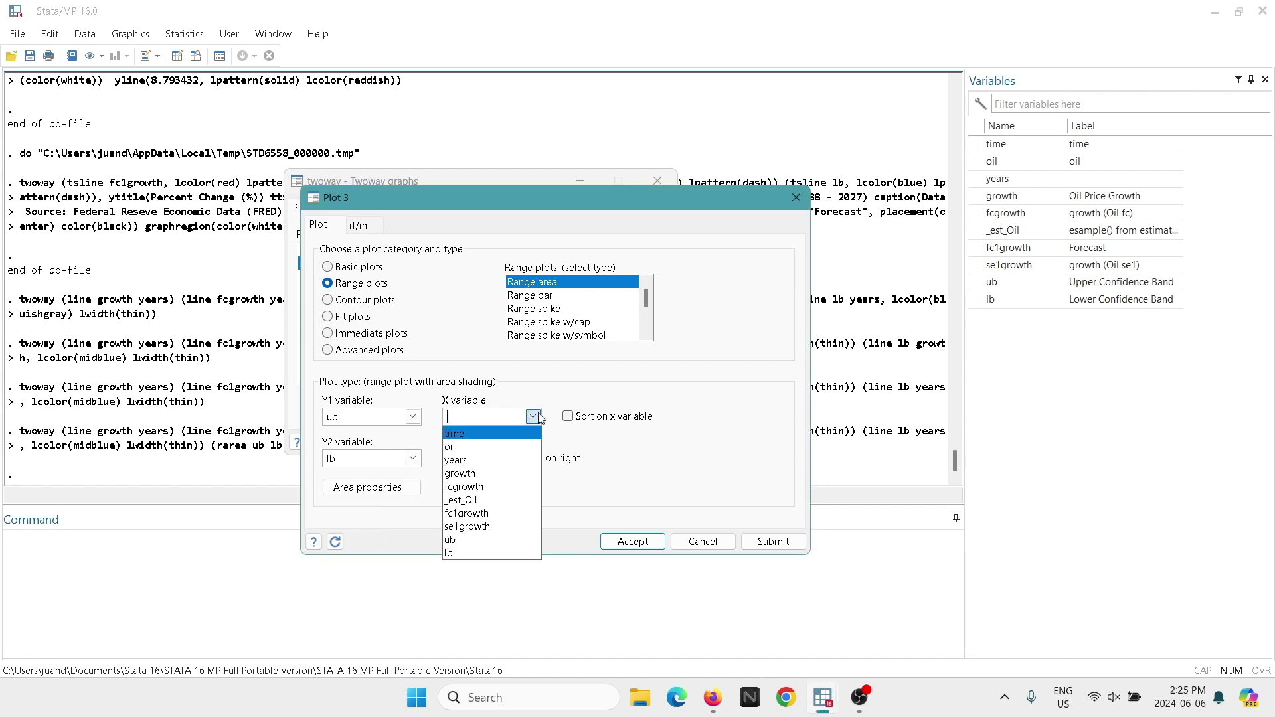
pyautogui.click(504, 459)
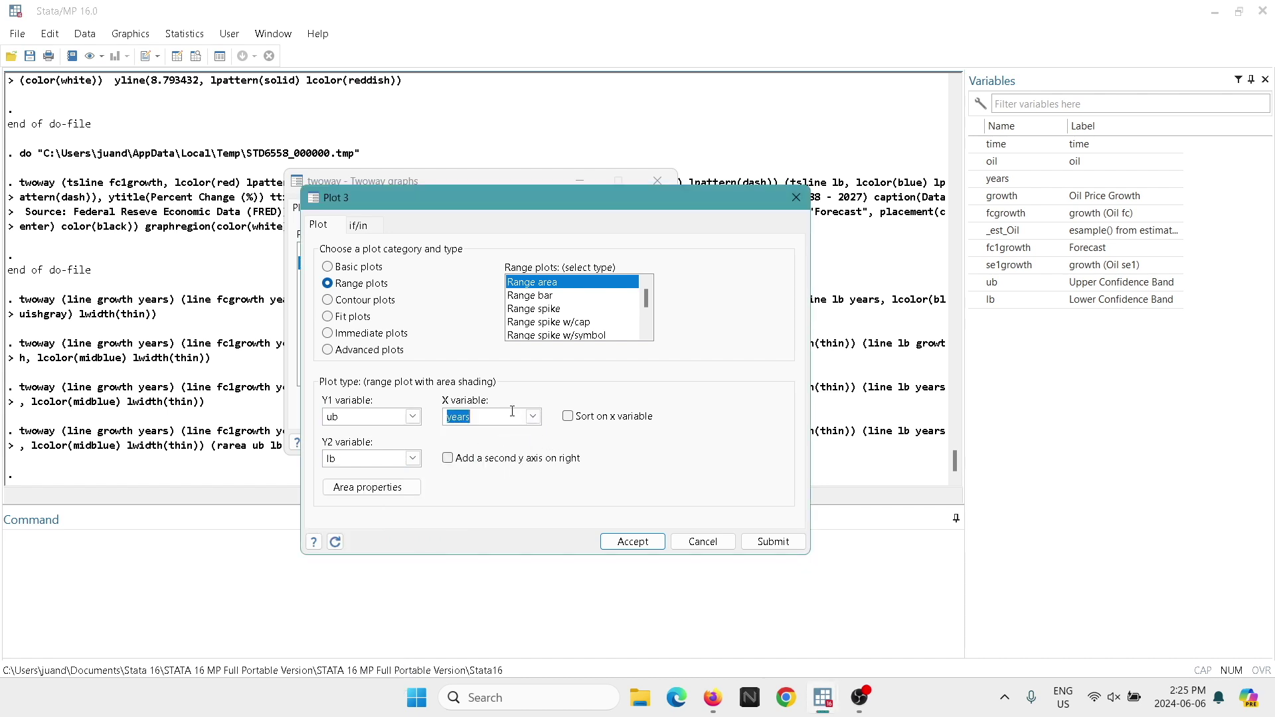
pyautogui.click(389, 499)
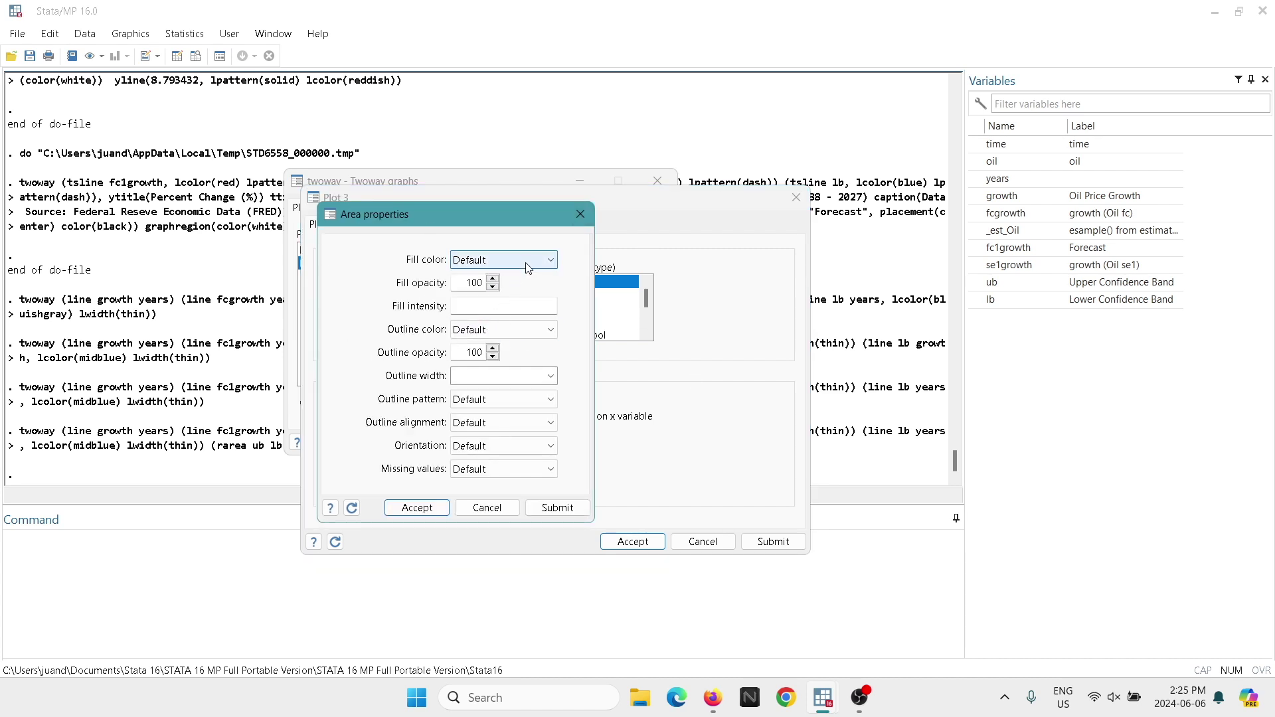
# Step: Set the range area fill to Light bluish-gray at opacity 60
pyautogui.click(550, 262)
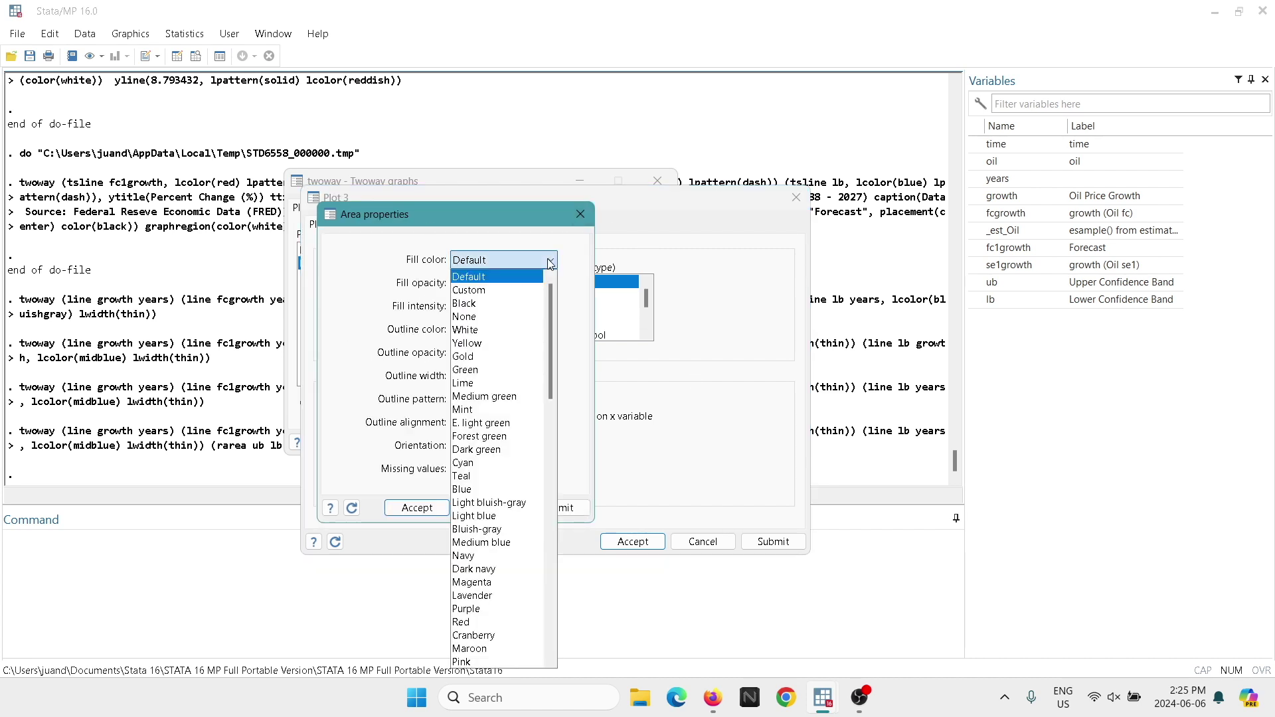
pyautogui.click(529, 503)
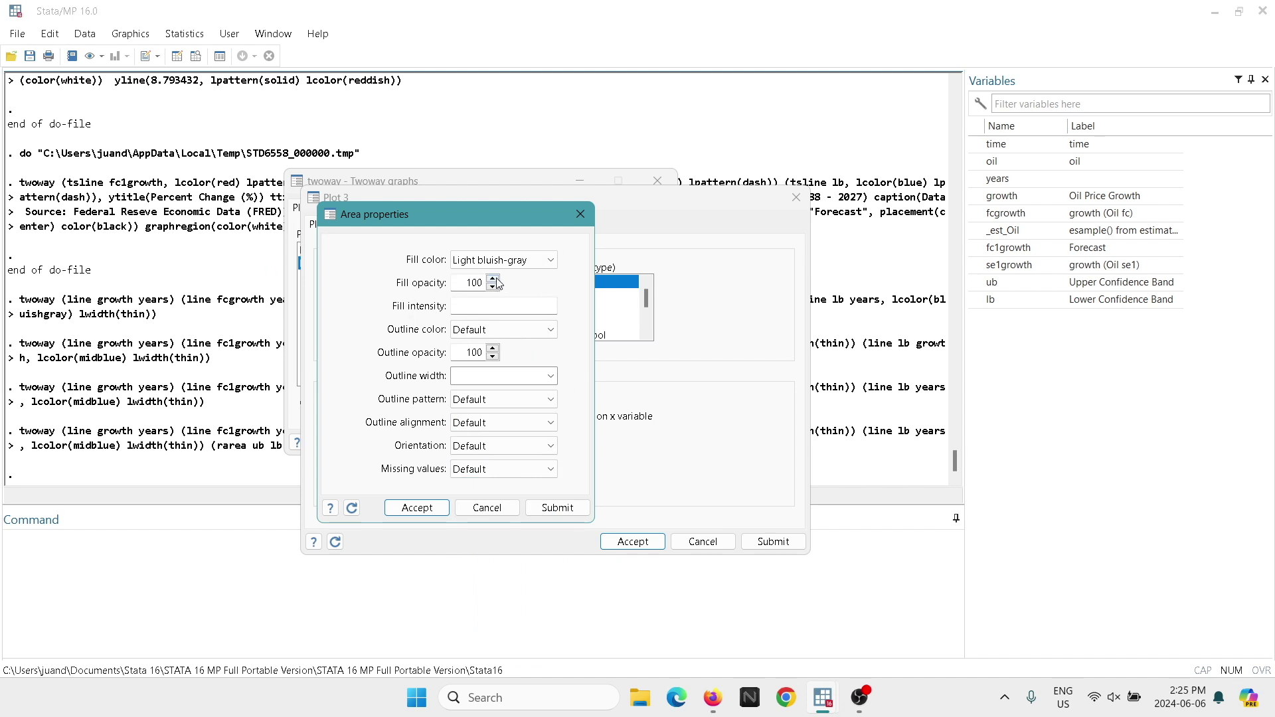
pyautogui.click(472, 284)
pyautogui.doubleClick(471, 285)
pyautogui.write('60')
# Step: Give the area outline Bluish-gray colour and Thin width, and accept
pyautogui.click(551, 330)
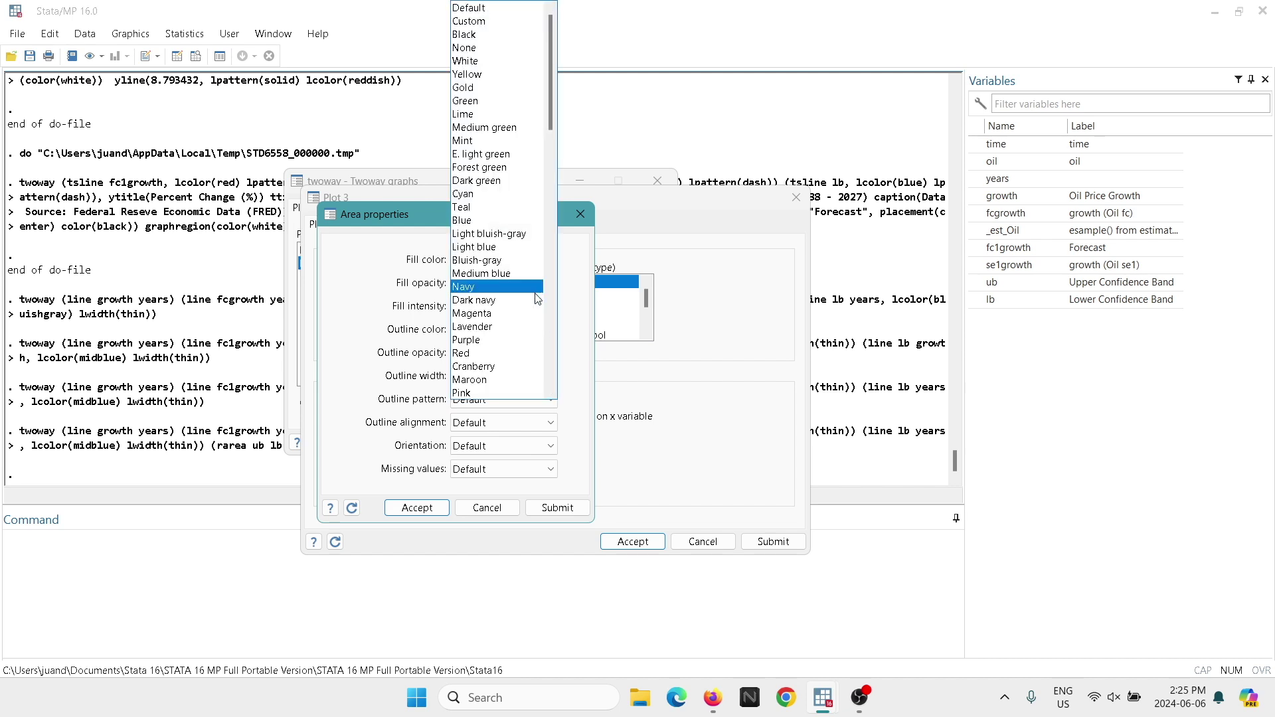
pyautogui.click(509, 260)
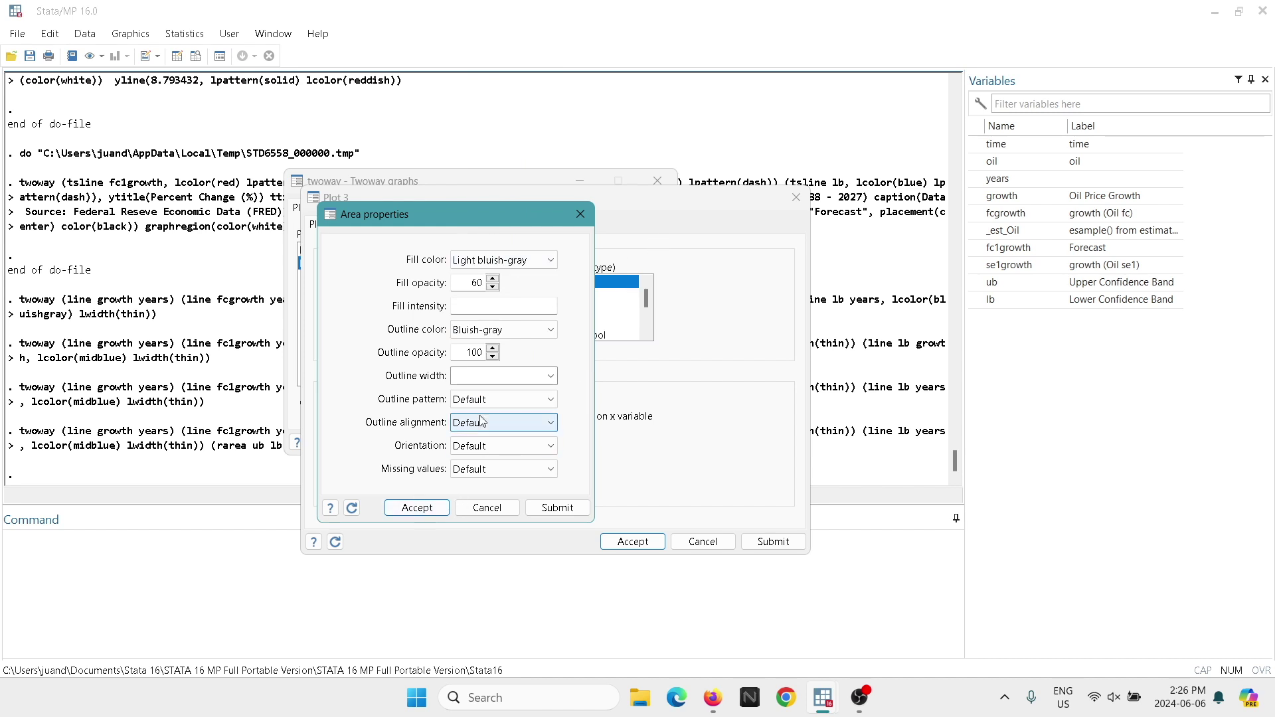
pyautogui.click(550, 376)
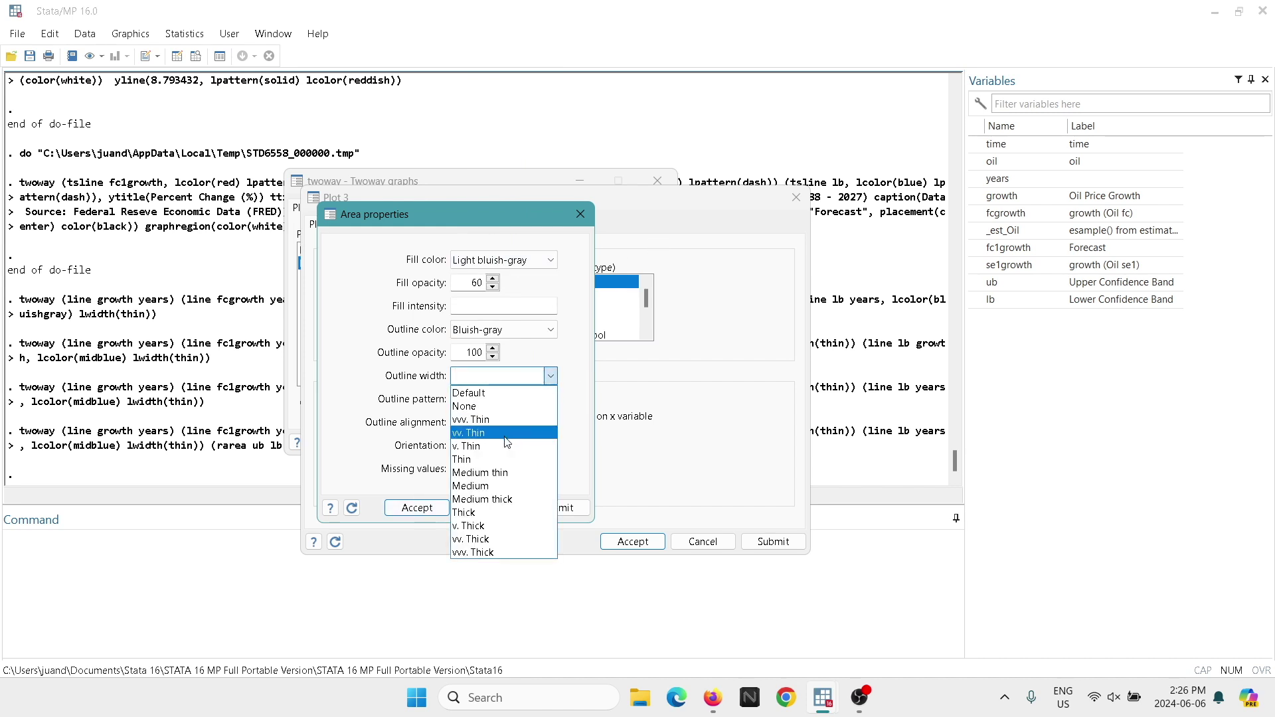
pyautogui.click(492, 457)
pyautogui.click(417, 508)
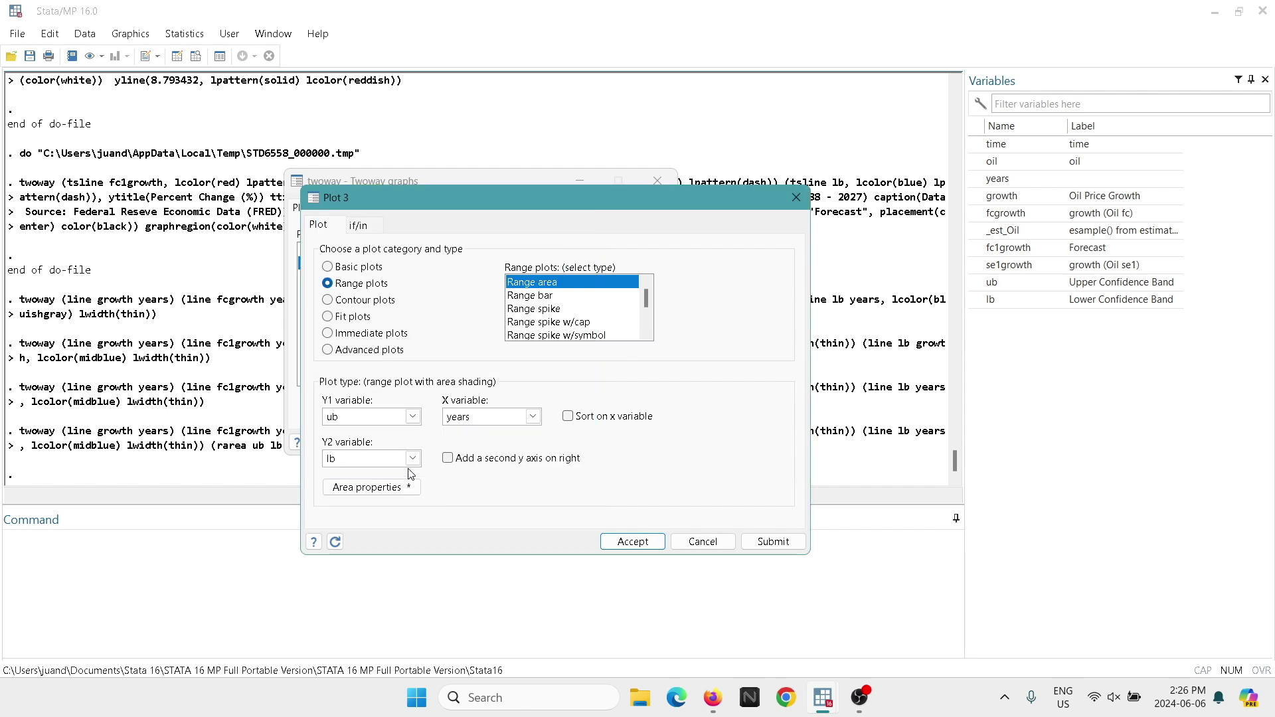
# Step: Accept Plot 3 and run the three-plot twoway graph with OK
pyautogui.click(631, 542)
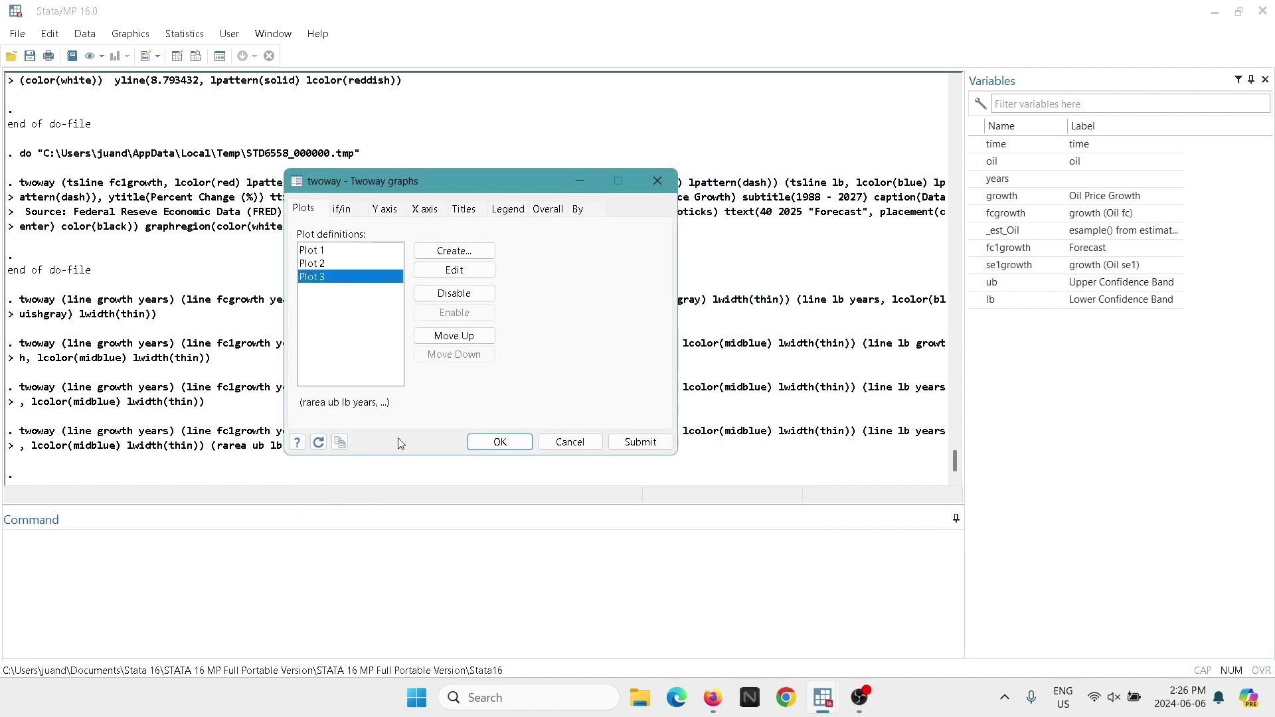
pyautogui.click(485, 443)
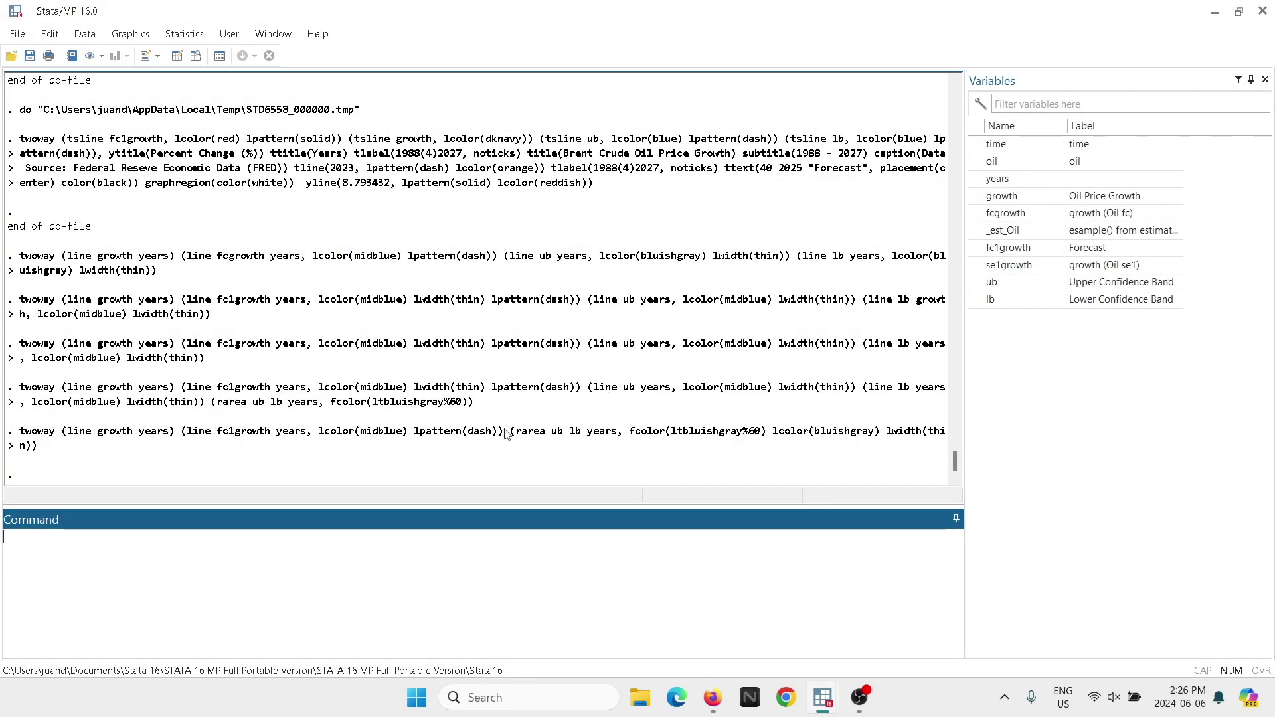
# Step: Copy the latest twoway command from the Results window
pyautogui.click(40, 447)
pyautogui.moveTo(37, 446); pyautogui.dragTo(8, 431)
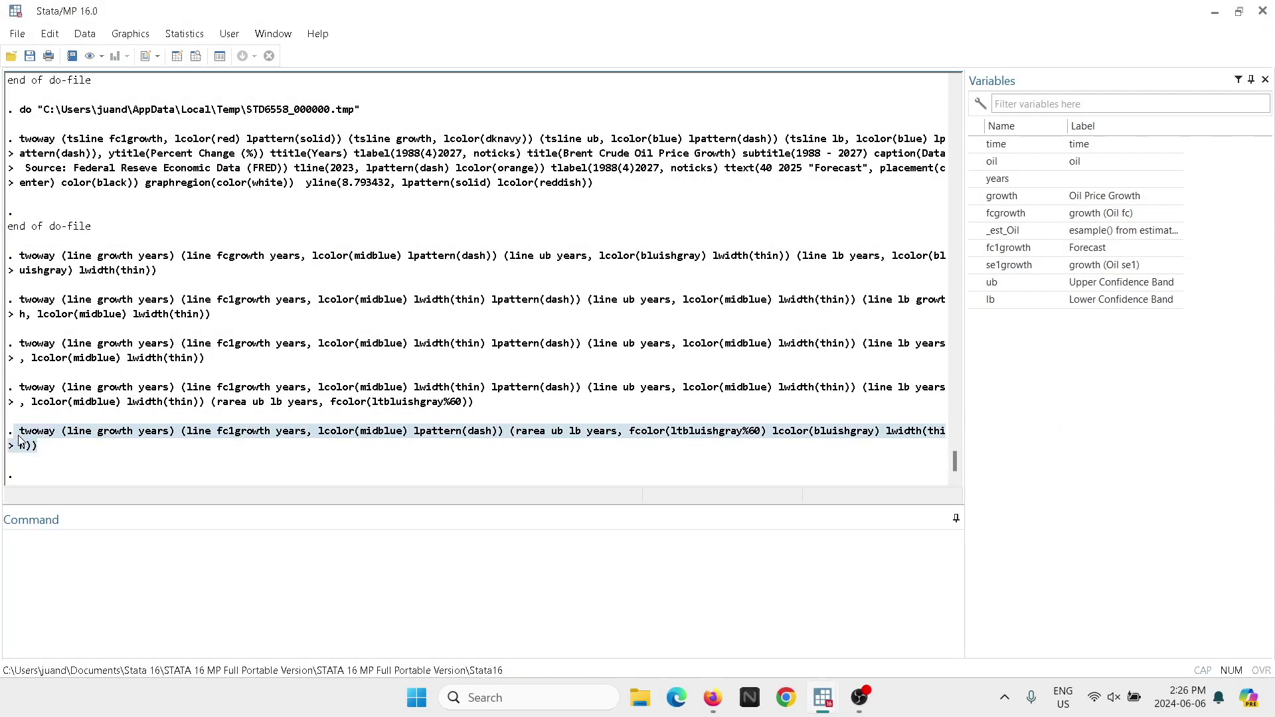
pyautogui.rightClick(44, 427)
pyautogui.click(63, 439)
# Step: Paste it over line 47 of the Forecasting do-file, rejoin its lines, and execute it
pyautogui.moveTo(822, 699)
pyautogui.click(893, 630)
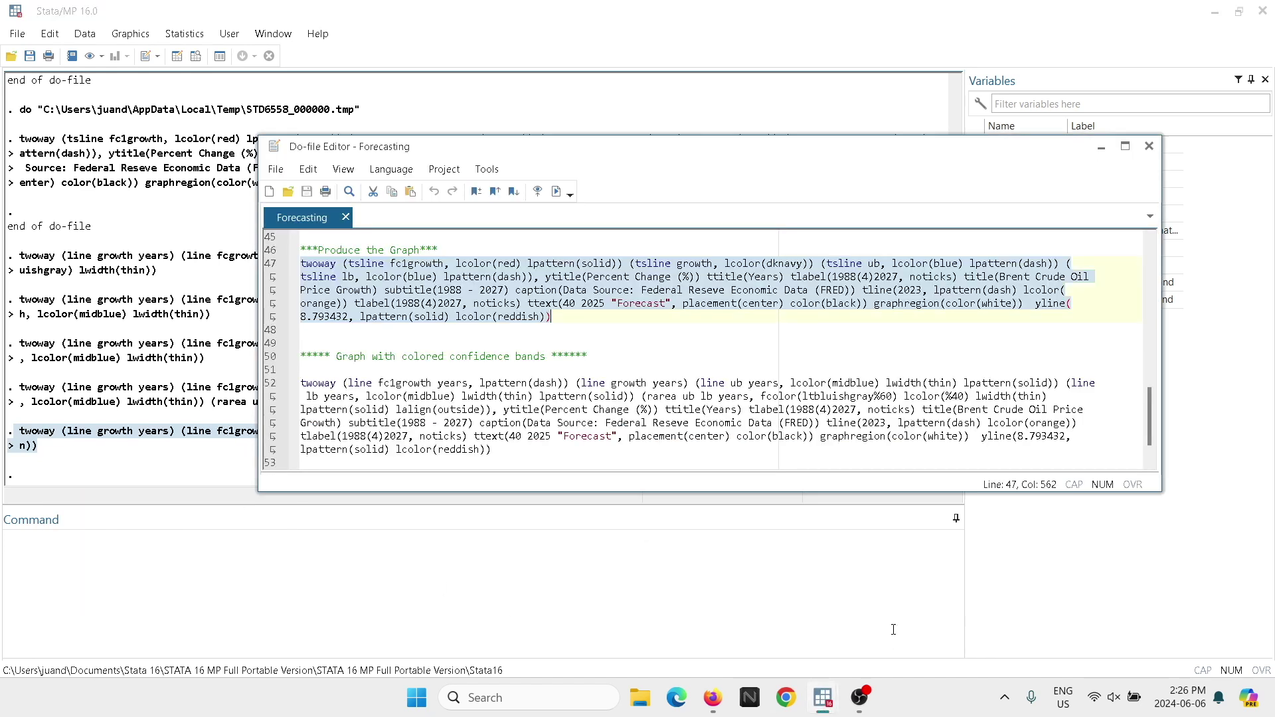
pyautogui.click(600, 366)
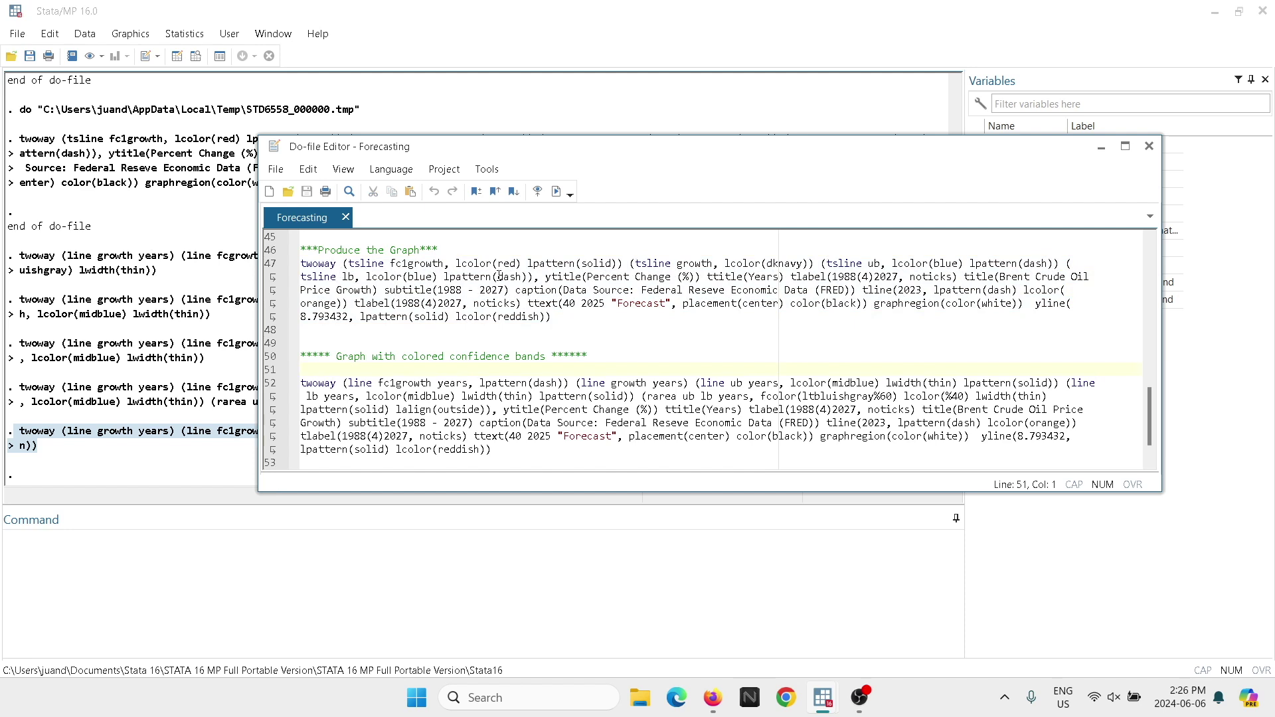
pyautogui.moveTo(536, 278); pyautogui.dragTo(271, 267)
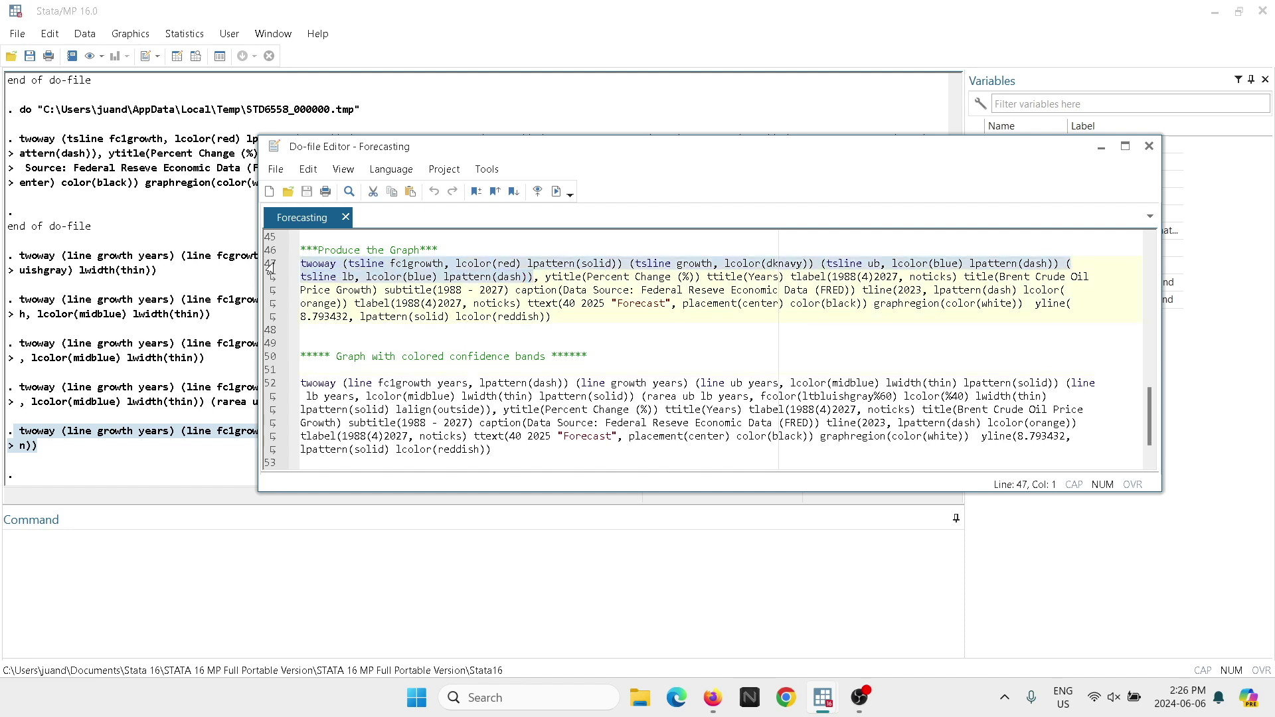
pyautogui.hotkey('ctrl', 'v')
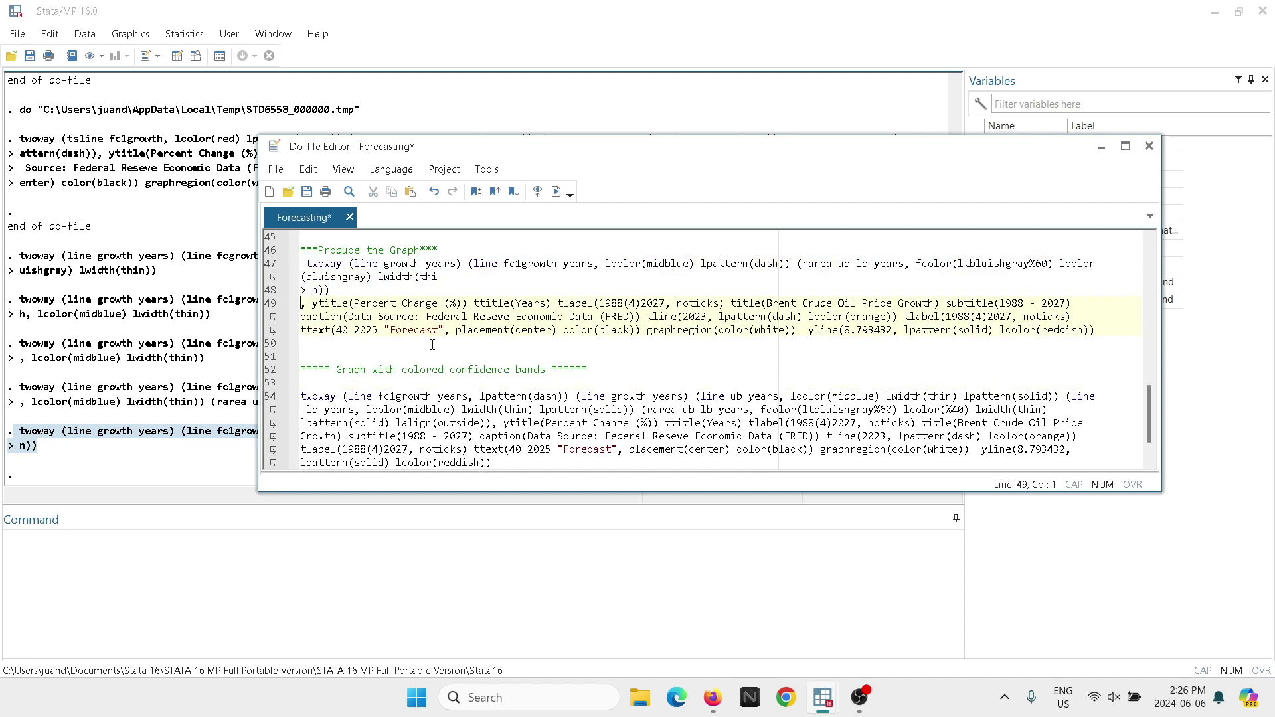
pyautogui.press('BackSpace')
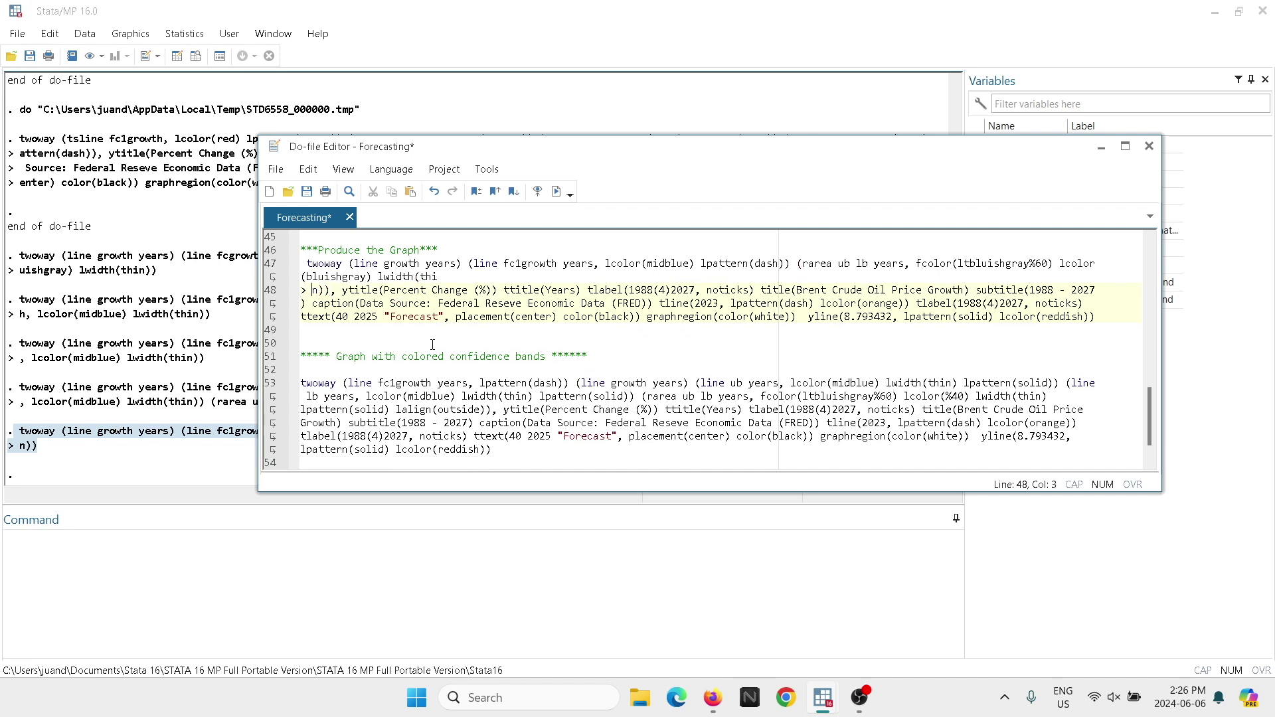
pyautogui.press('BackSpace')
pyautogui.press('BackSpace')
pyautogui.press('BackSpace')
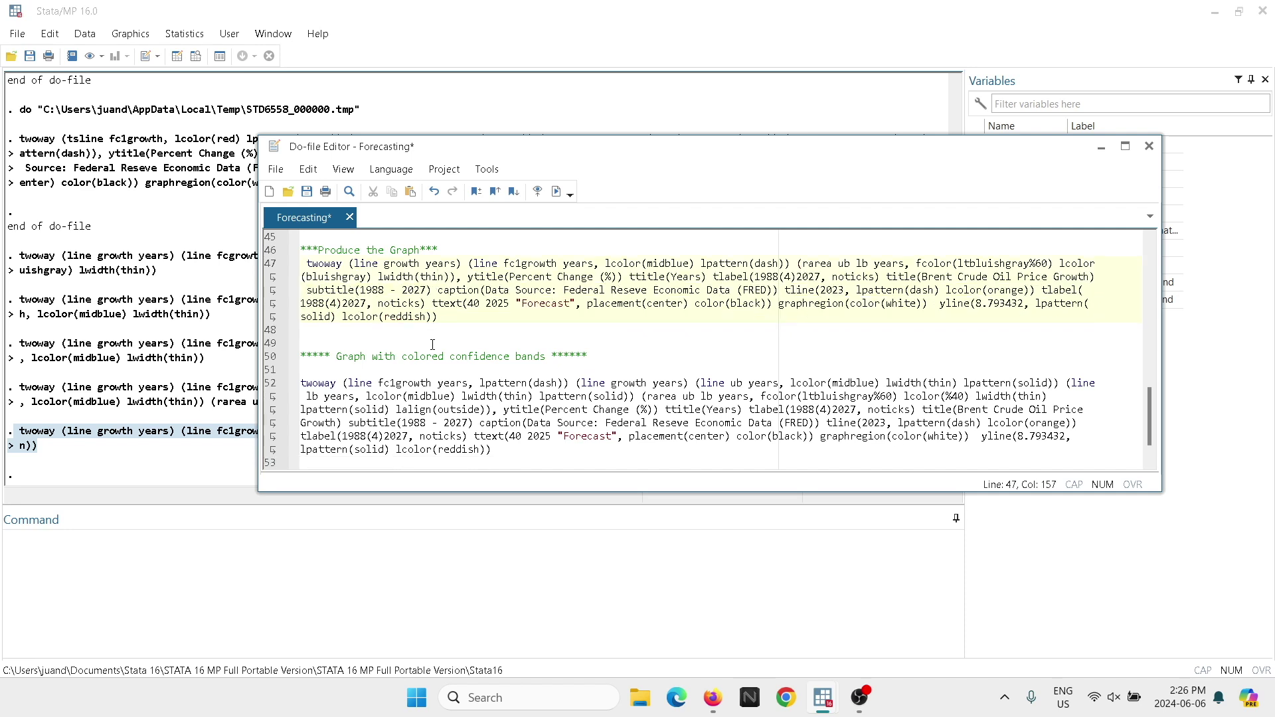
pyautogui.moveTo(441, 316); pyautogui.dragTo(300, 264)
pyautogui.click(557, 191)
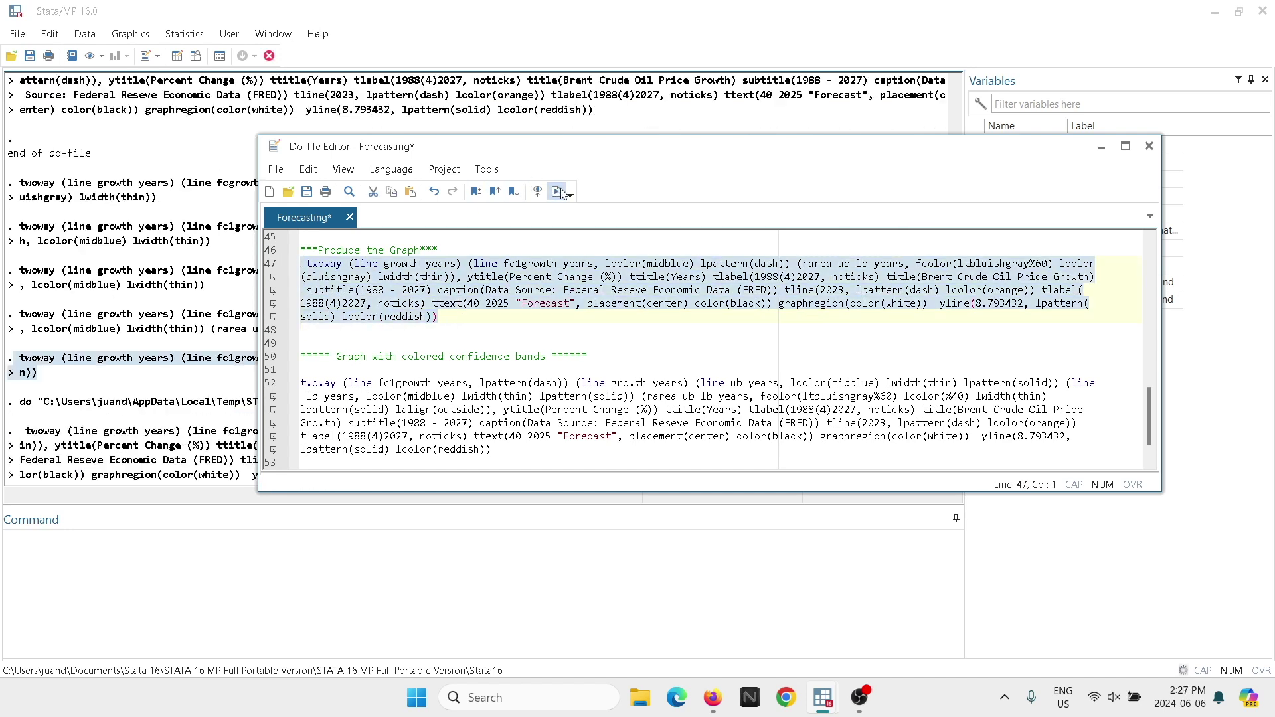